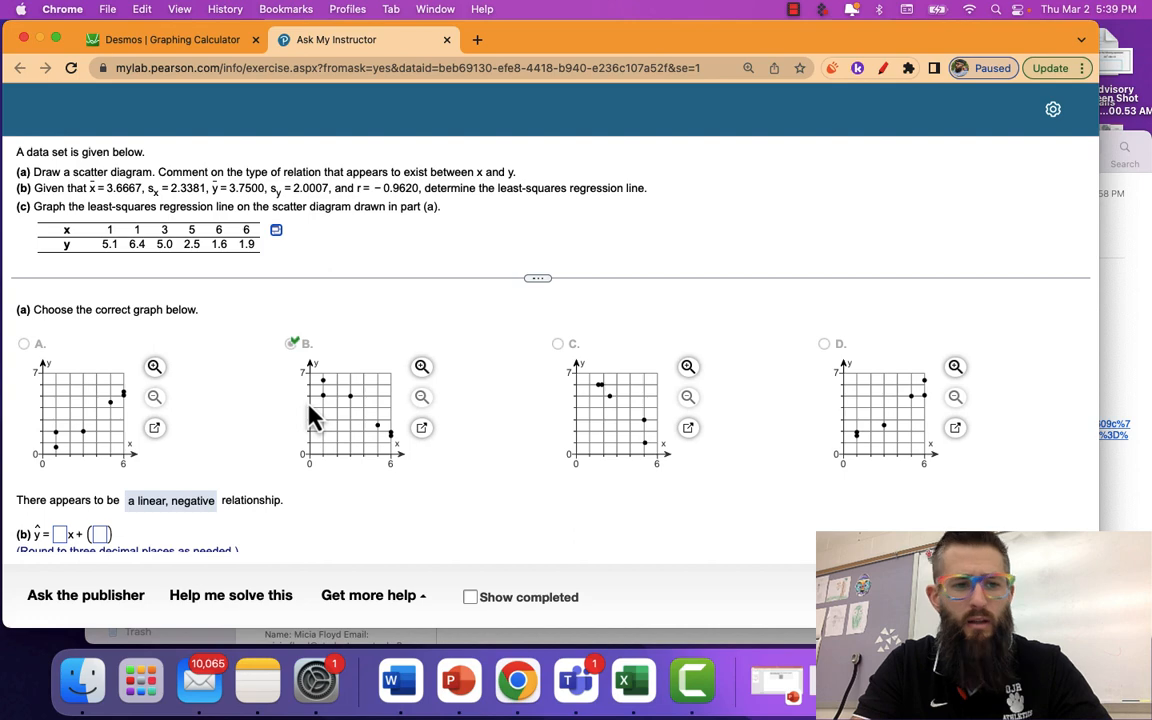
Switch to the Desmos graphing calculator and delete the old data table and its regression expression
left_click(152, 37)
scroll(283, 386, "up", 4)
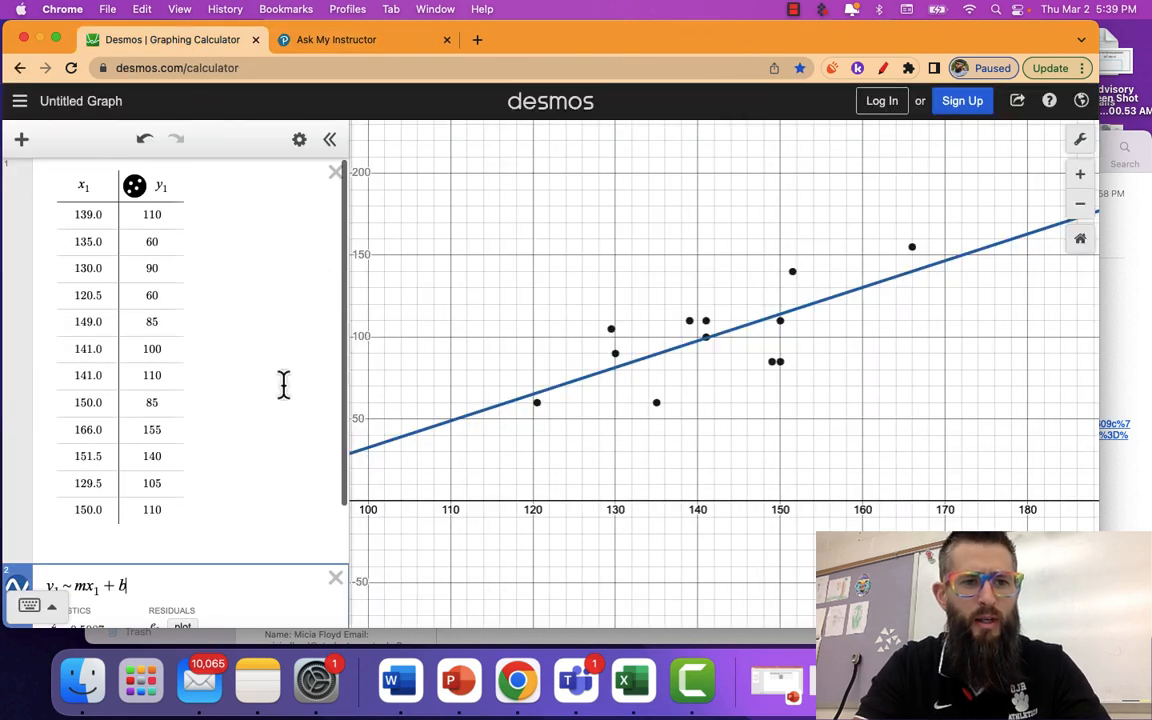
left_click(336, 173)
left_click(336, 173)
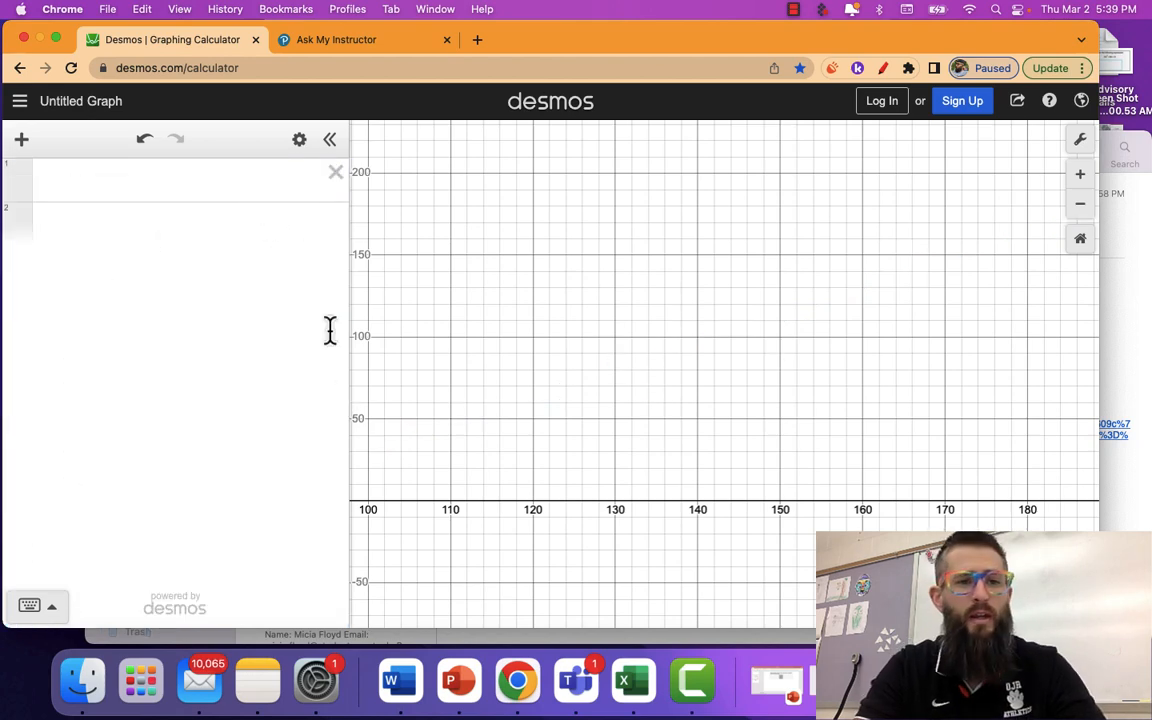
Copy the exercise's x and y data set to the clipboard and return to Desmos
left_click(335, 42)
left_click(277, 231)
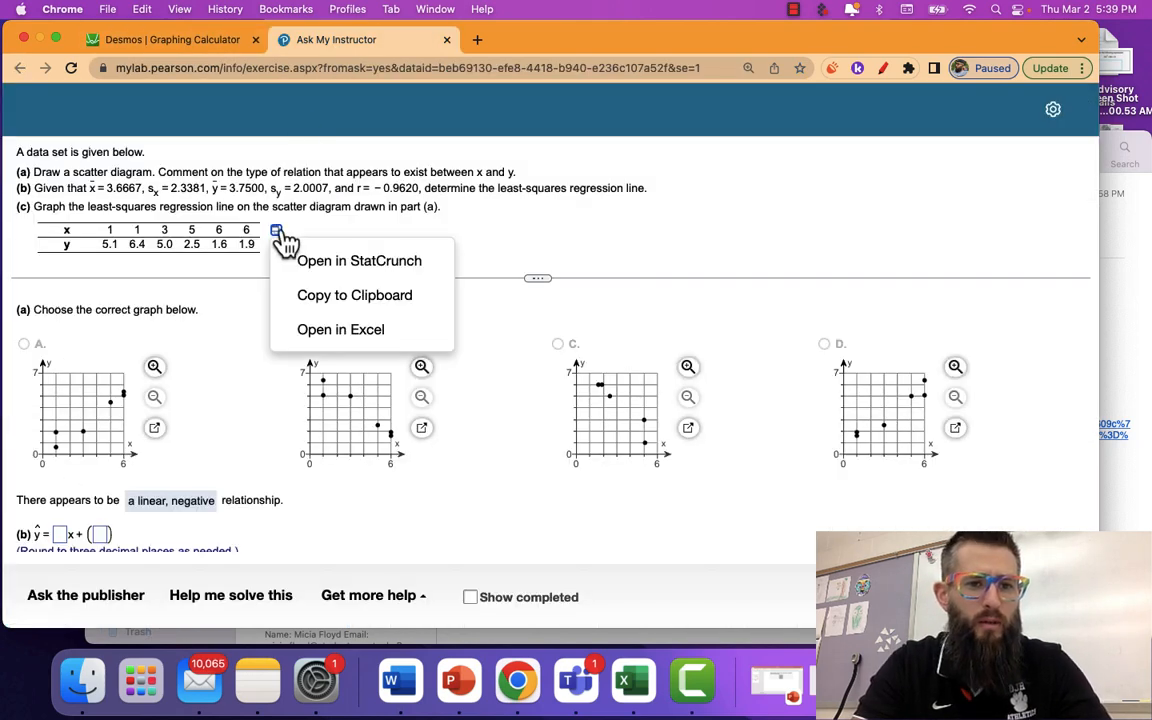
left_click(303, 296)
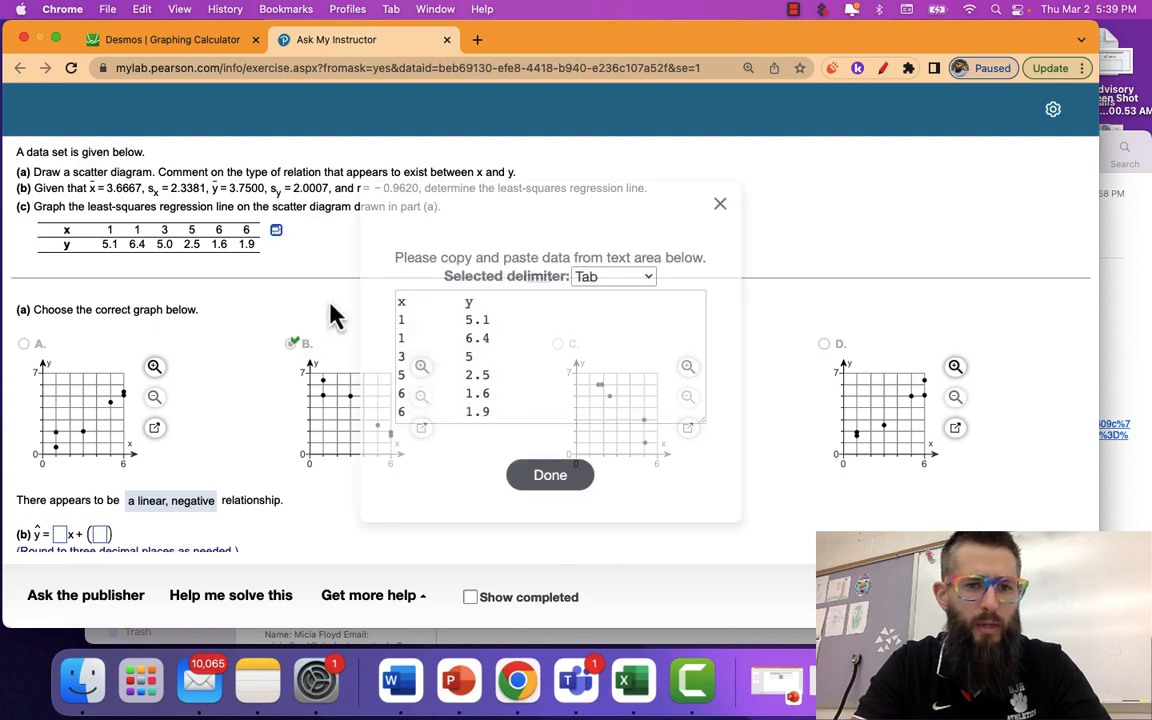
left_click(720, 204)
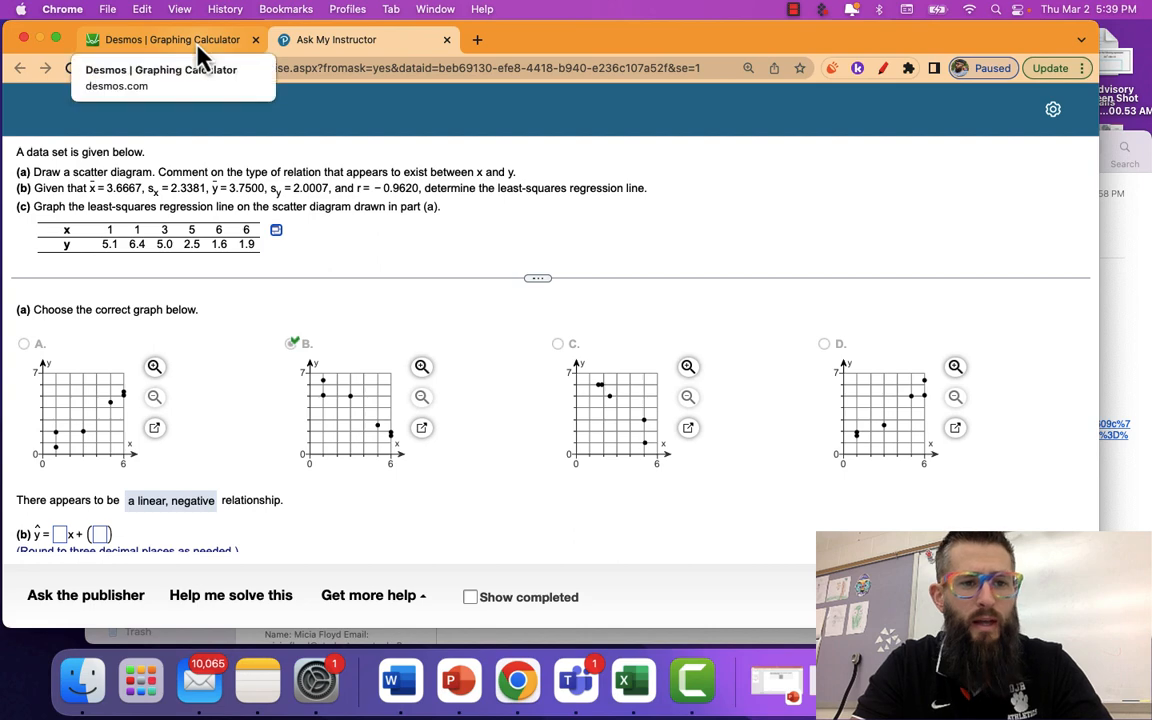
left_click(198, 47)
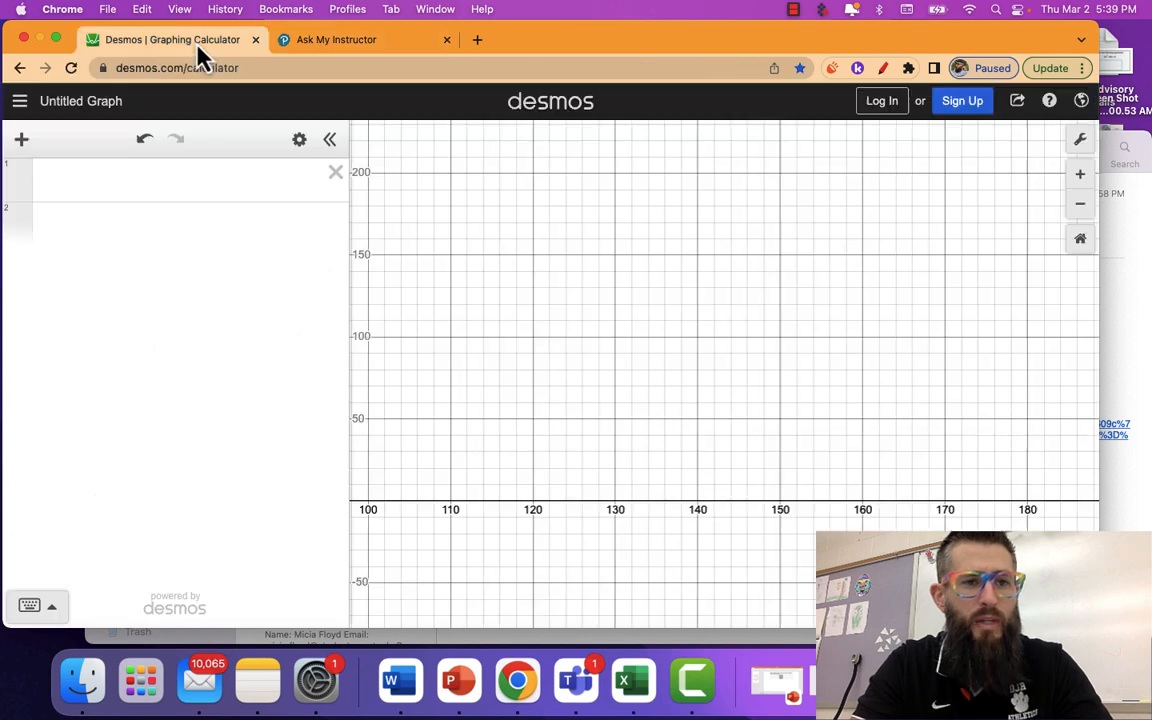
left_click(25, 145)
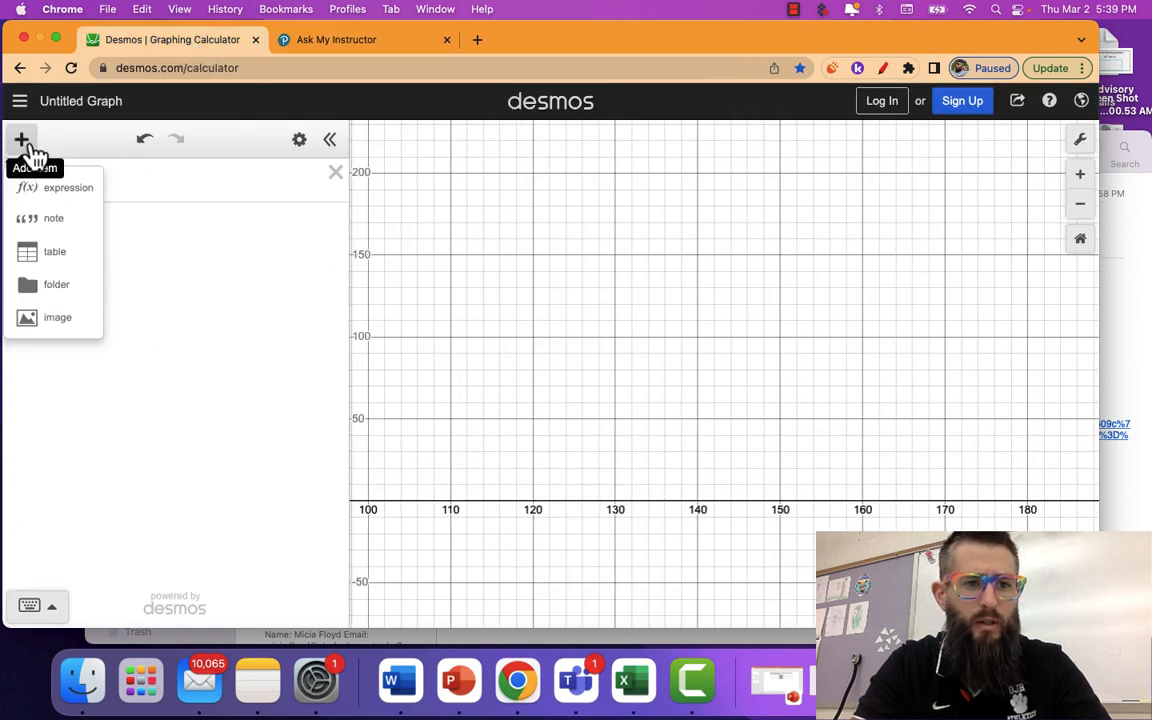
left_click(42, 251)
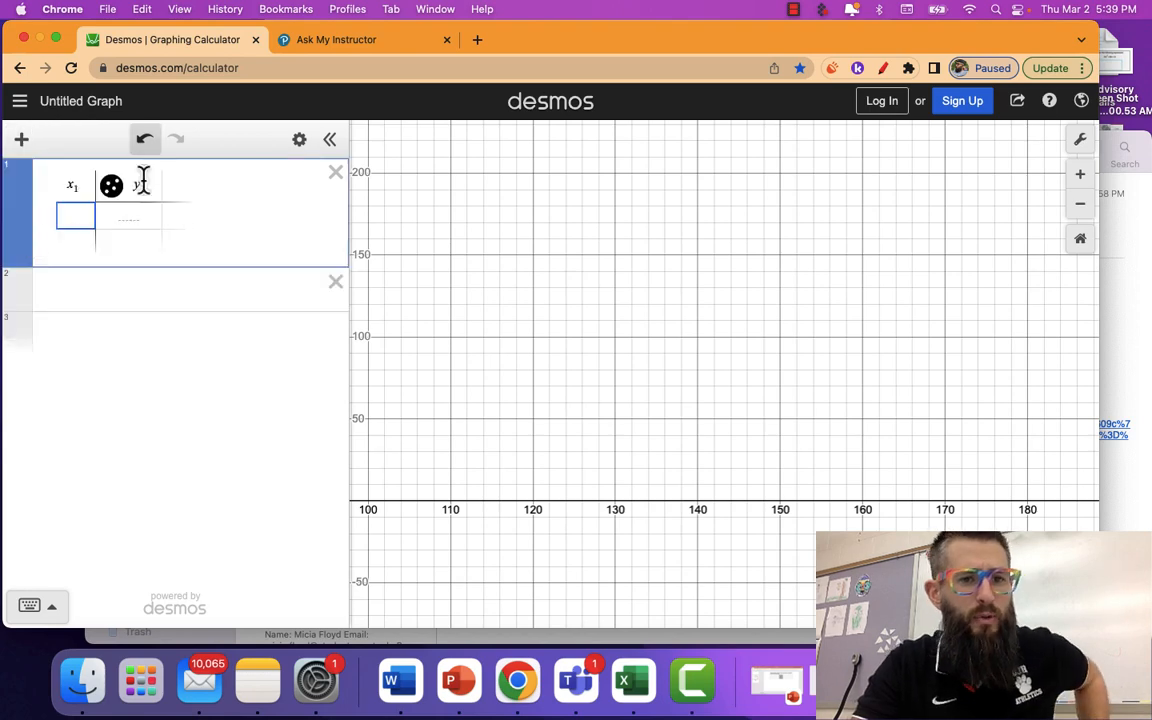
left_click(335, 173)
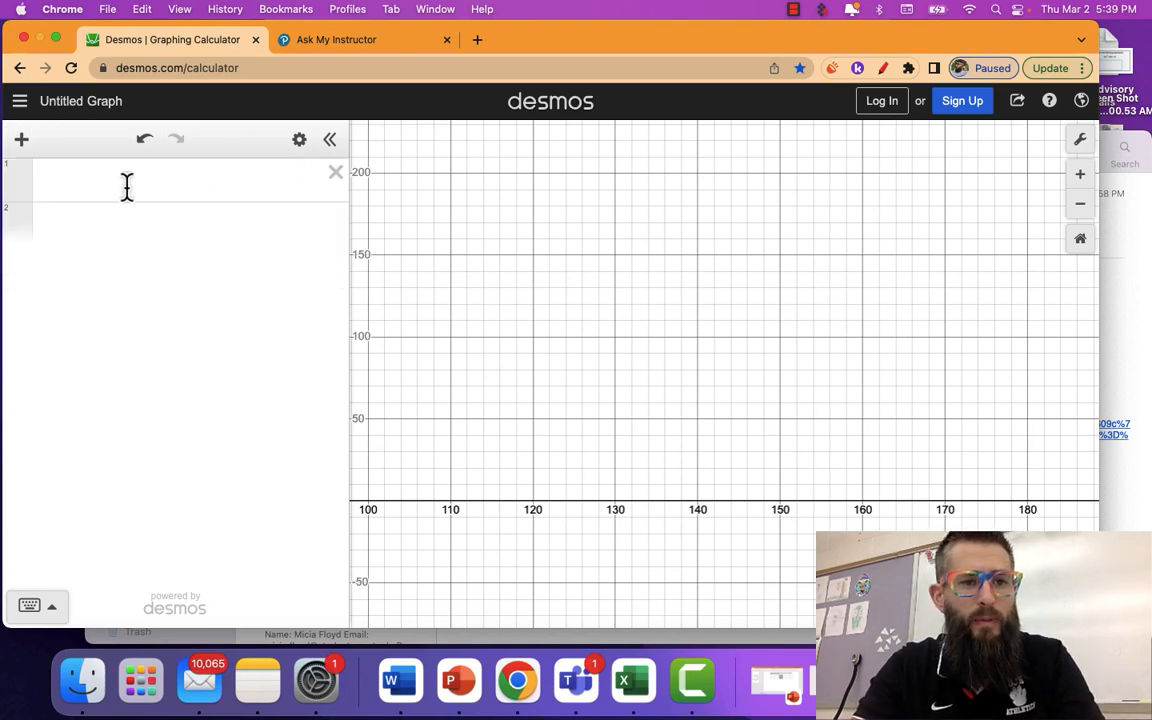
Paste the copied data into the first expression line as a table and compare the plotted points with the exercise's graph choices
left_click(127, 186)
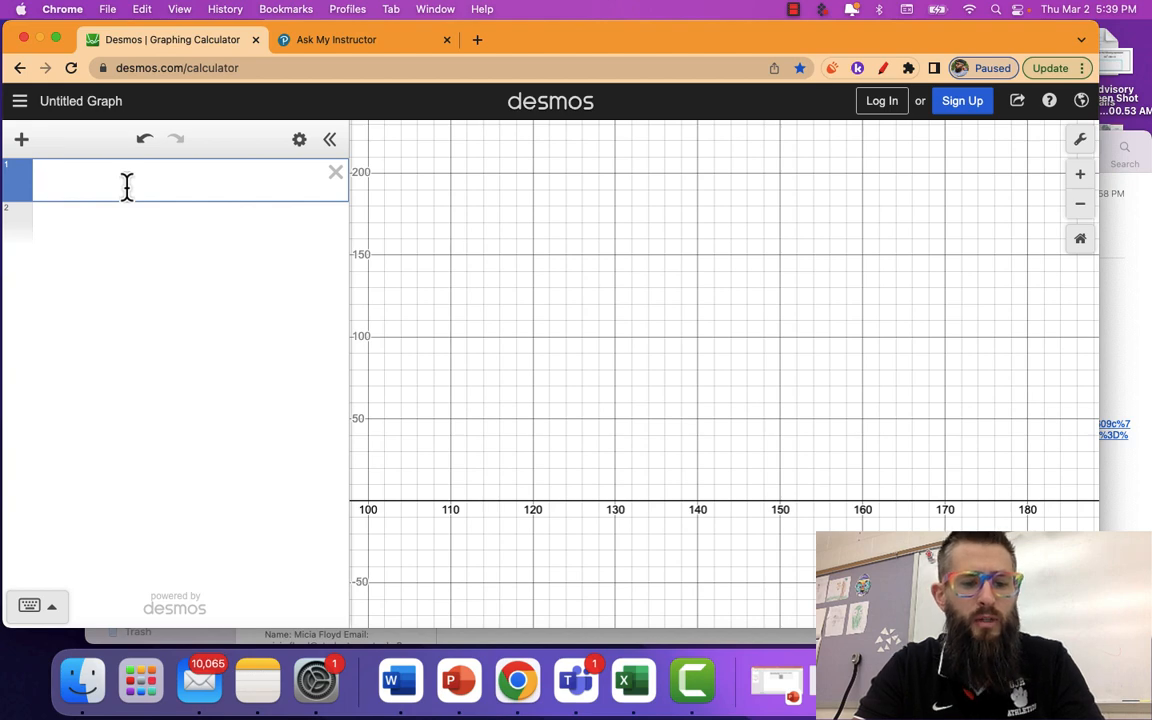
key("super+v")
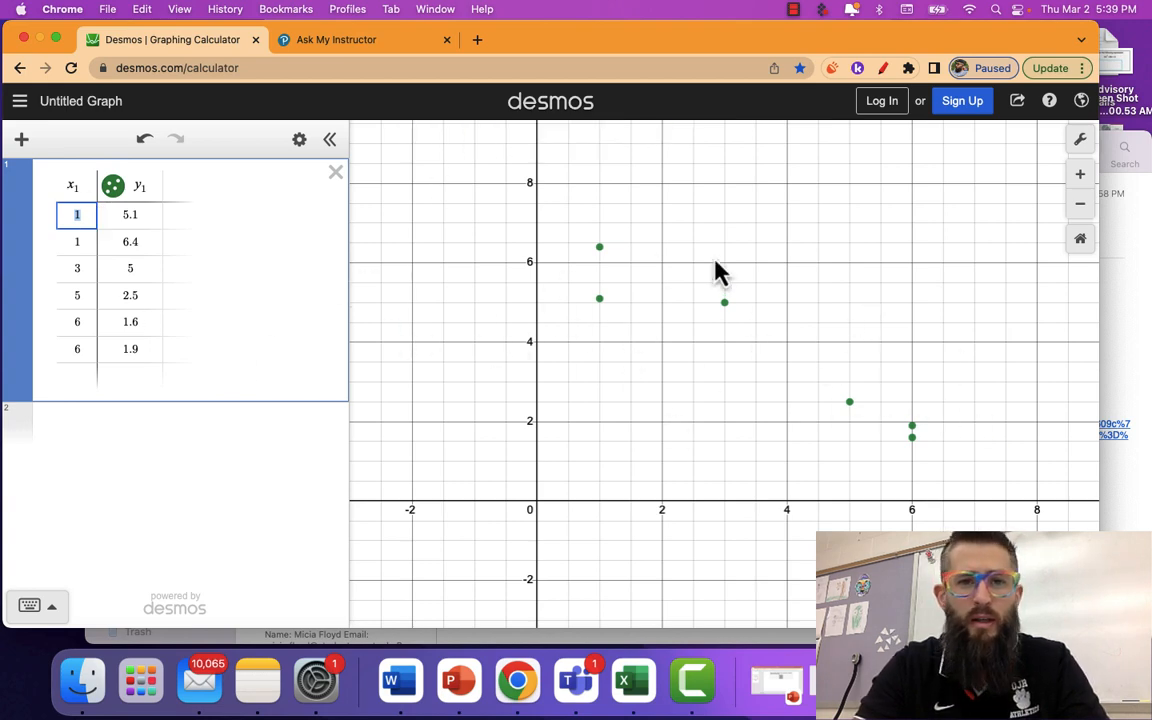
left_click(352, 44)
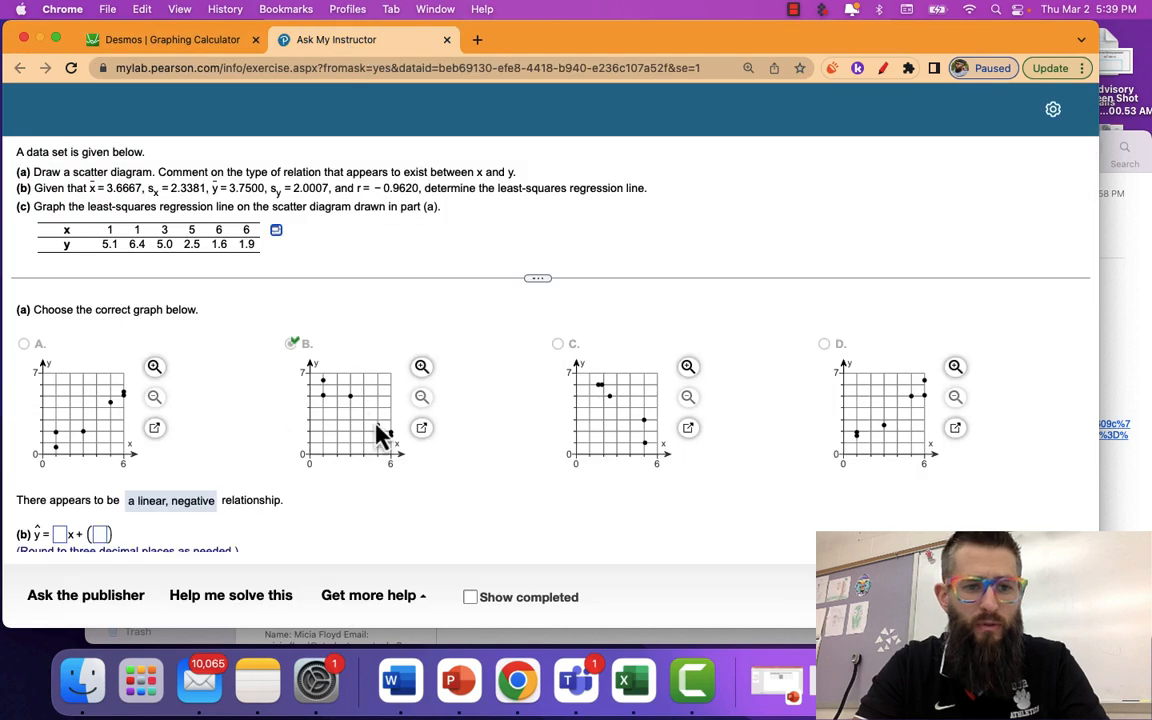
left_click(162, 40)
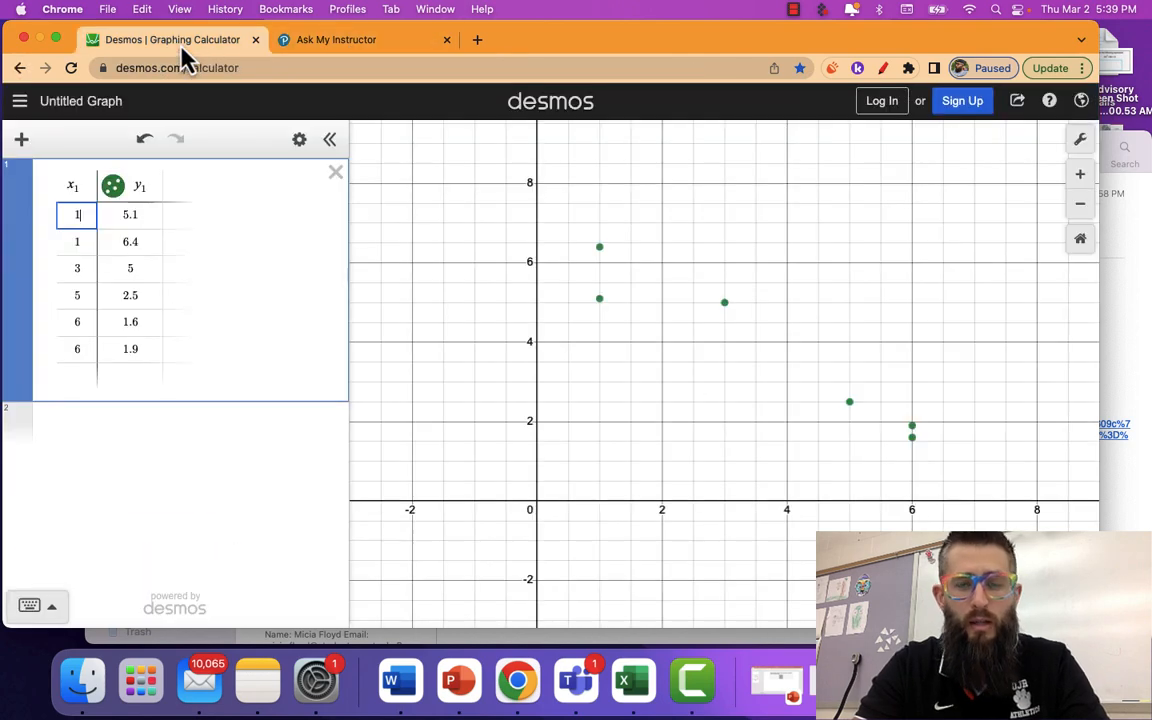
left_click(93, 430)
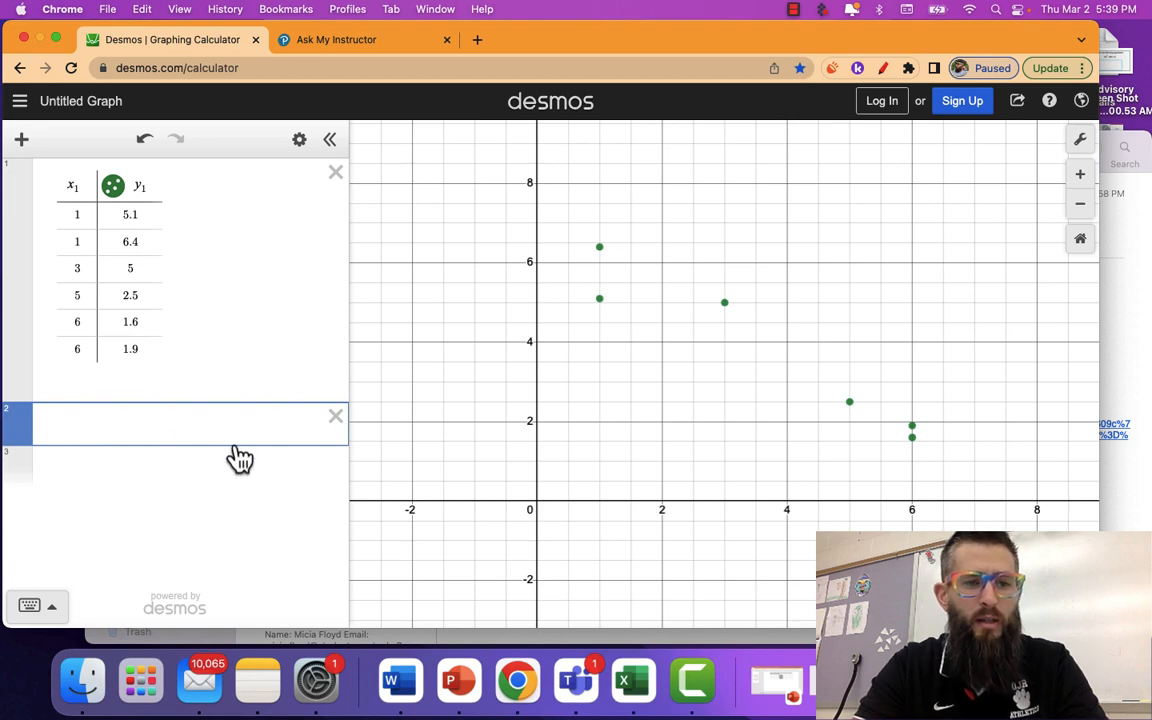
type("y")
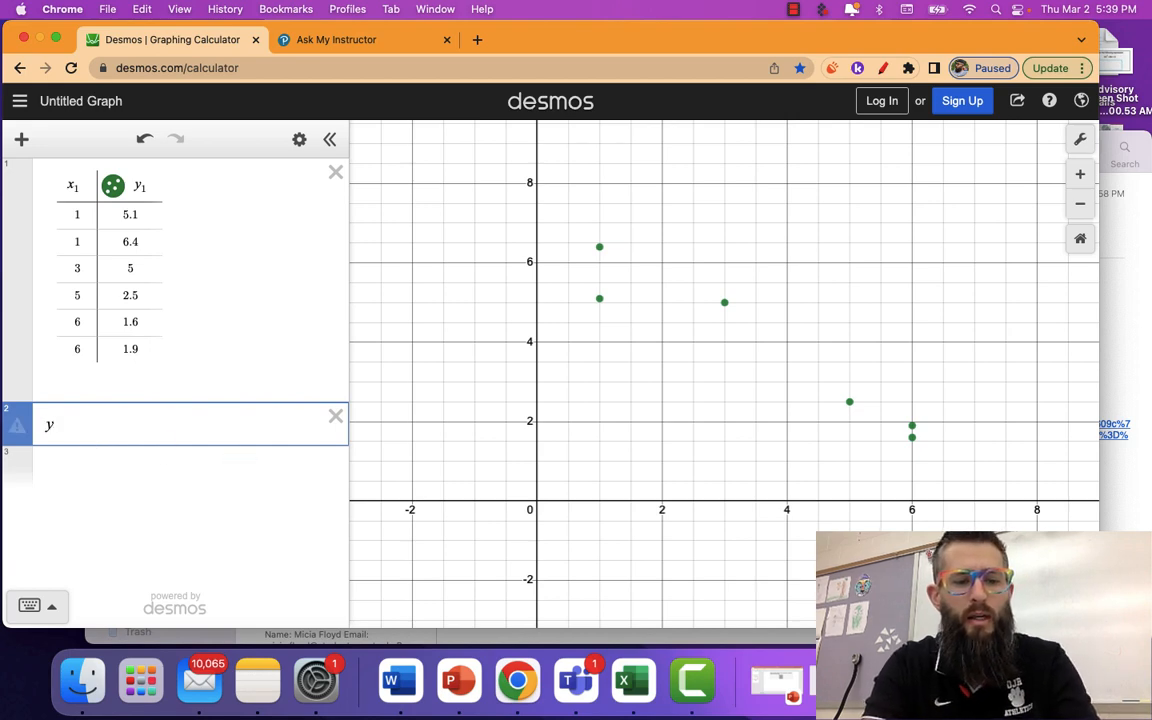
type(" = mx + b")
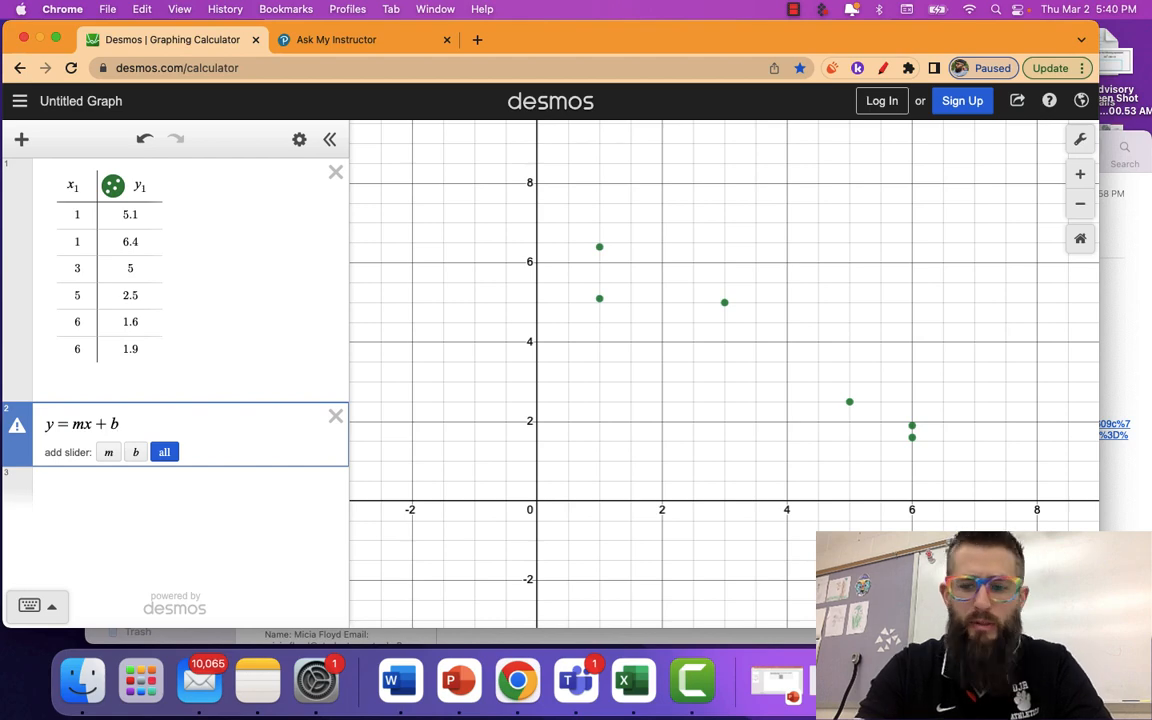
key("BackSpace")
key("BackSpace")
key("BackSpace")
key("BackSpace")
key("BackSpace")
key("BackSpace")
key("BackSpace")
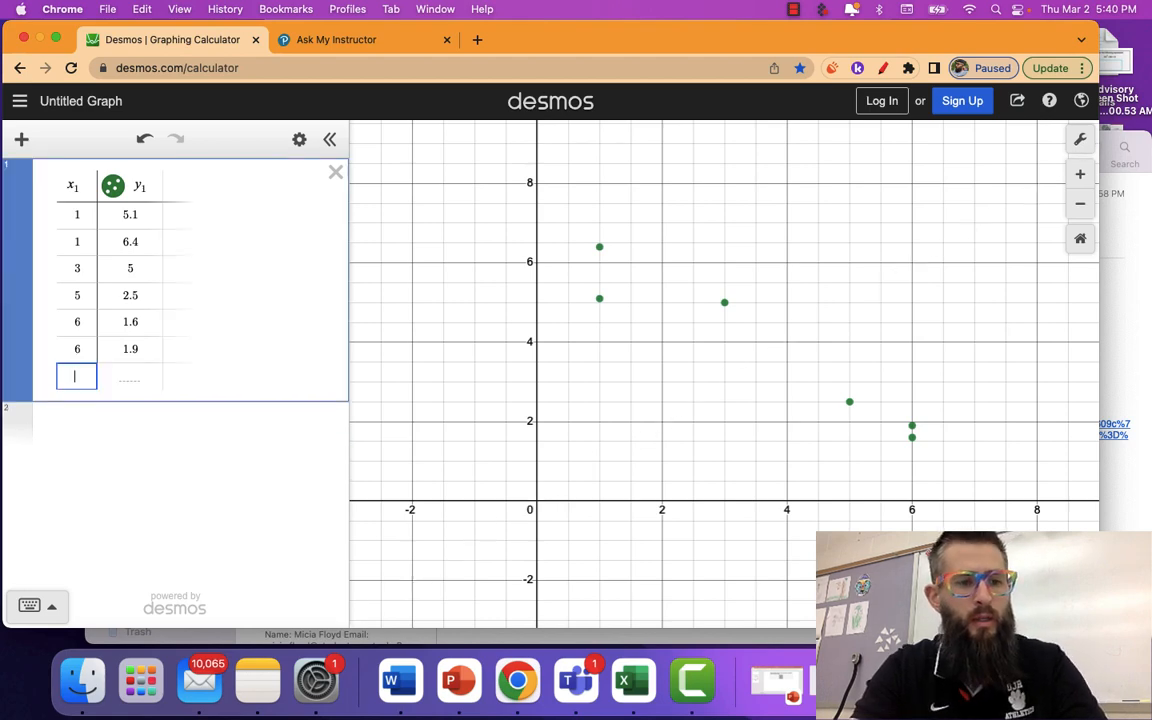
key("super+z")
Enter the linear regression y₁ ~ mx₁ + b on the line below the data table
left_click(113, 424)
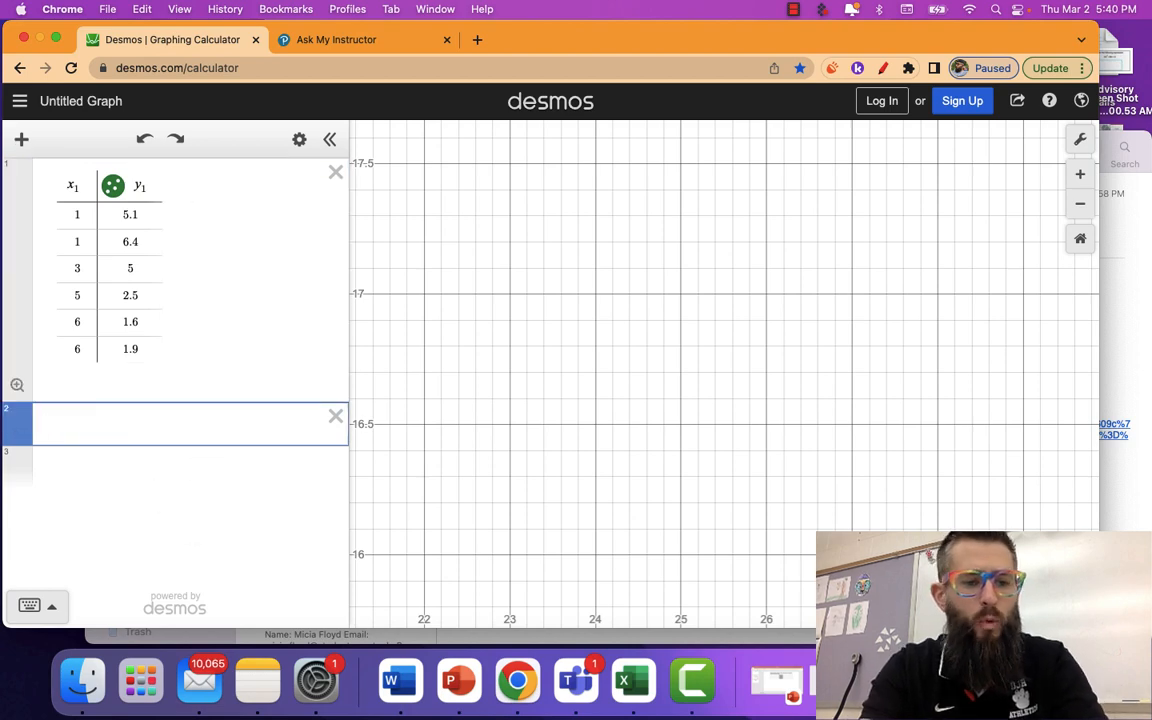
type("y1")
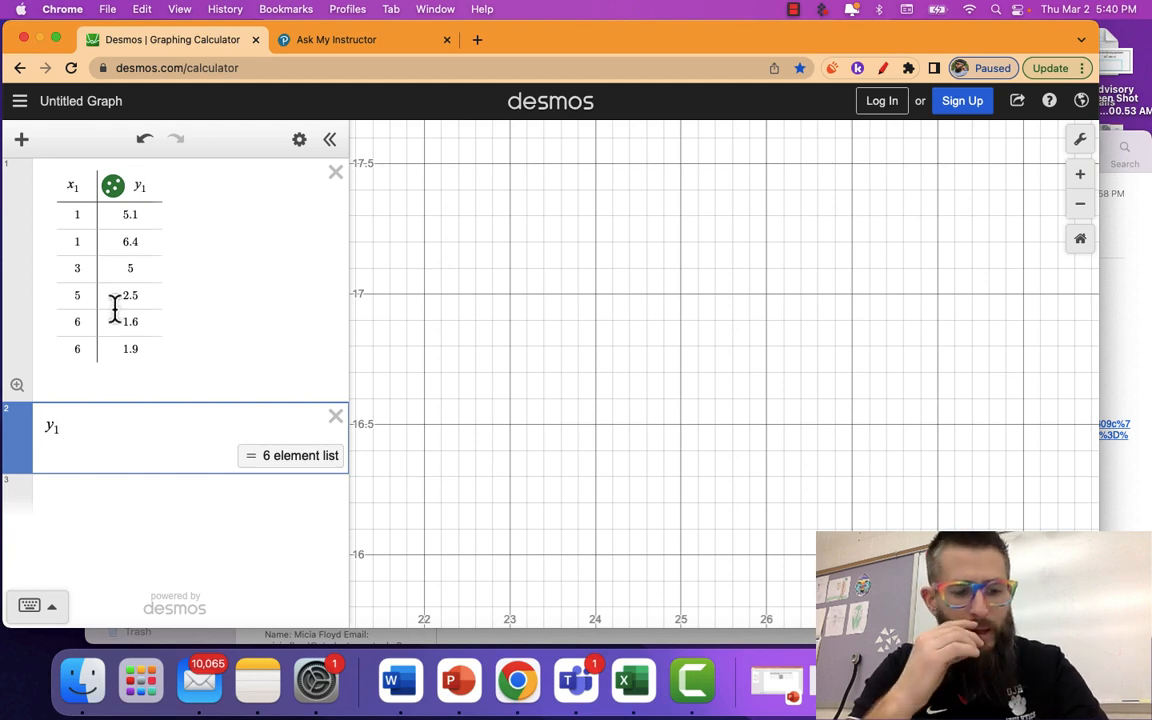
type("~")
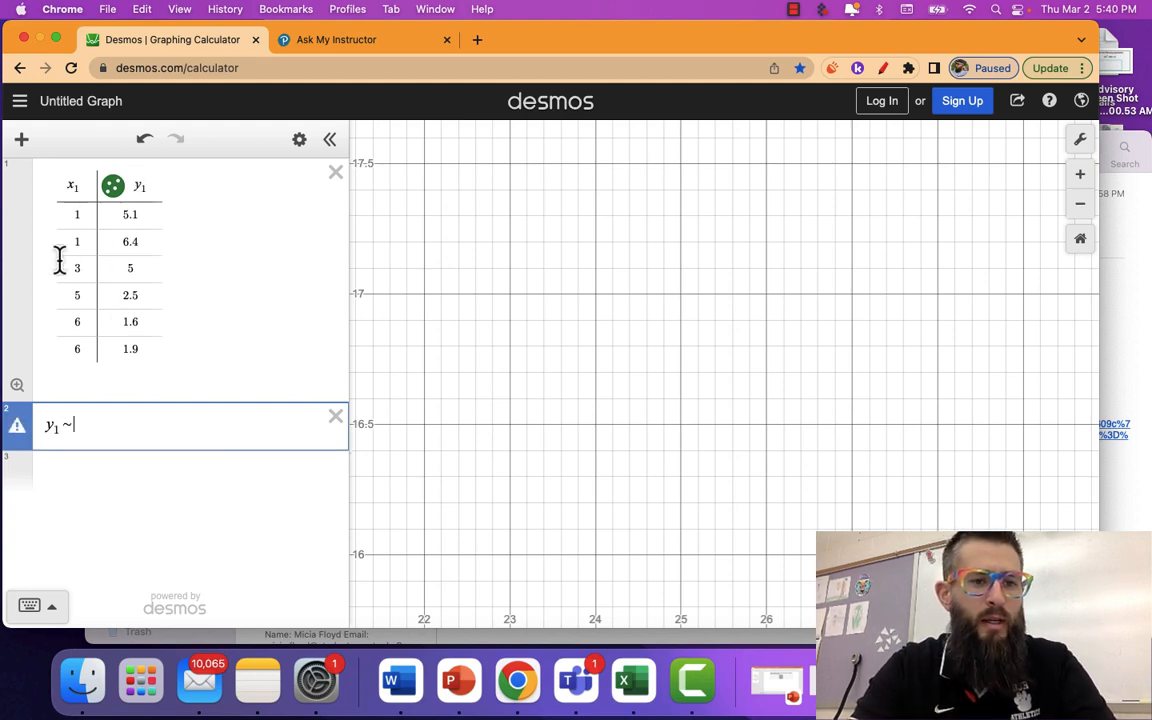
type("mx")
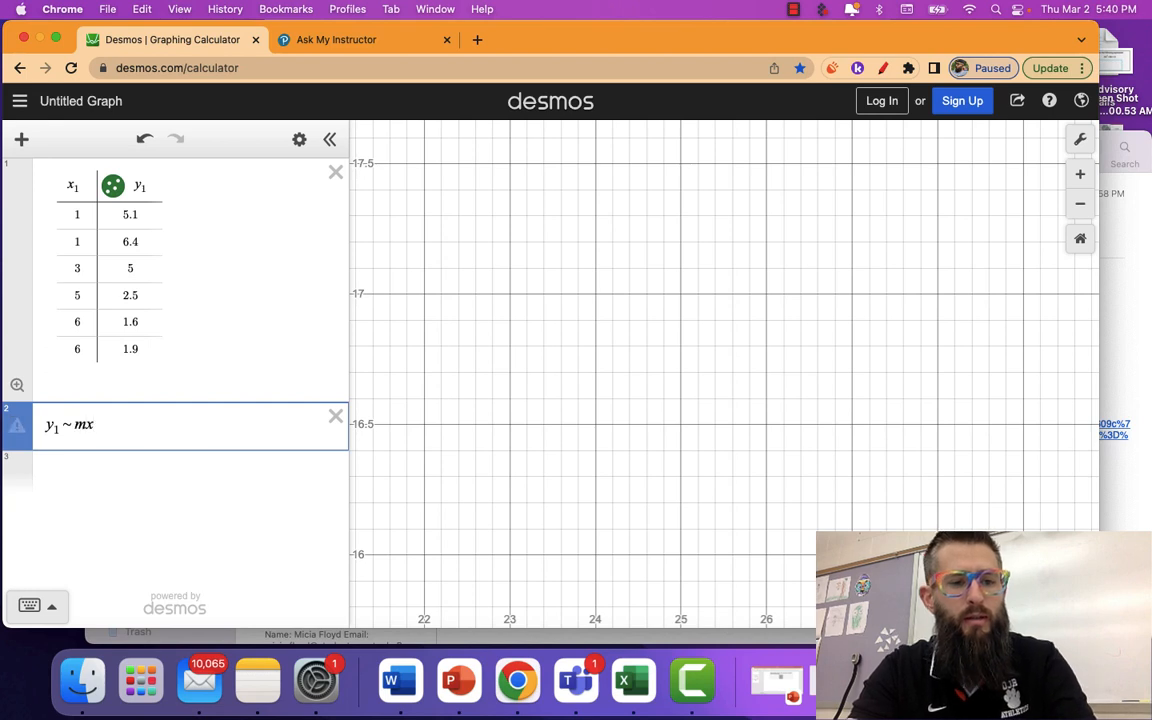
type("1+b")
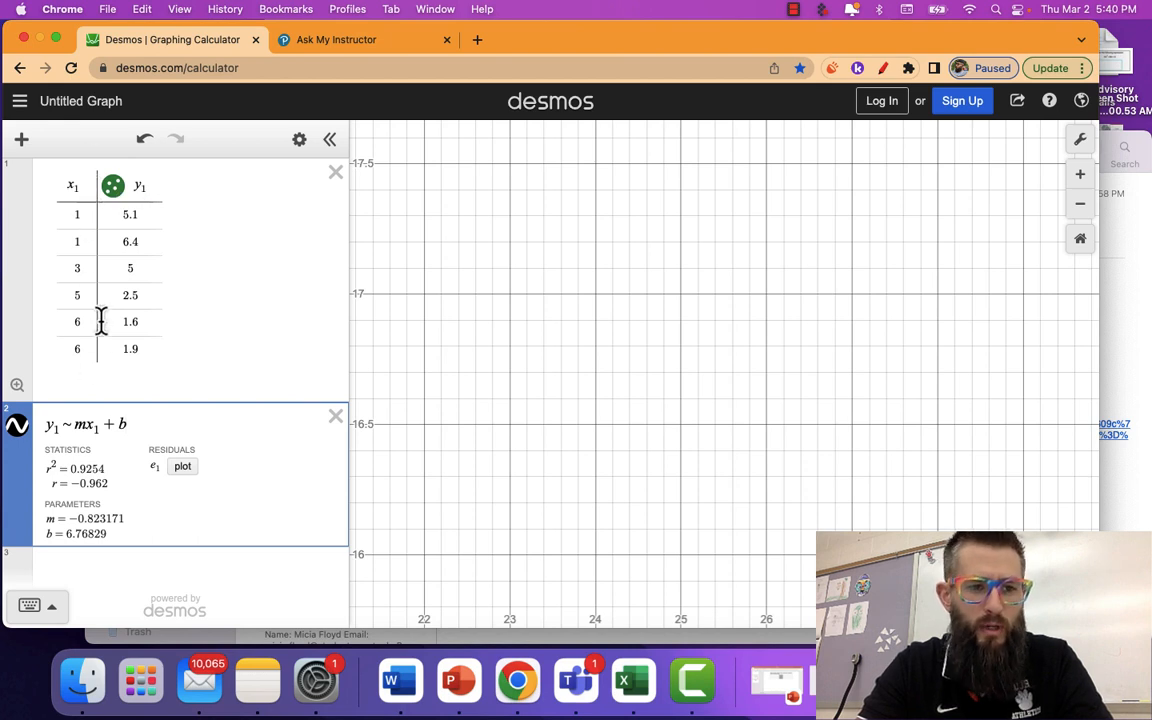
Evaluate m on a new expression line and copy its full decimal value
left_click(118, 580)
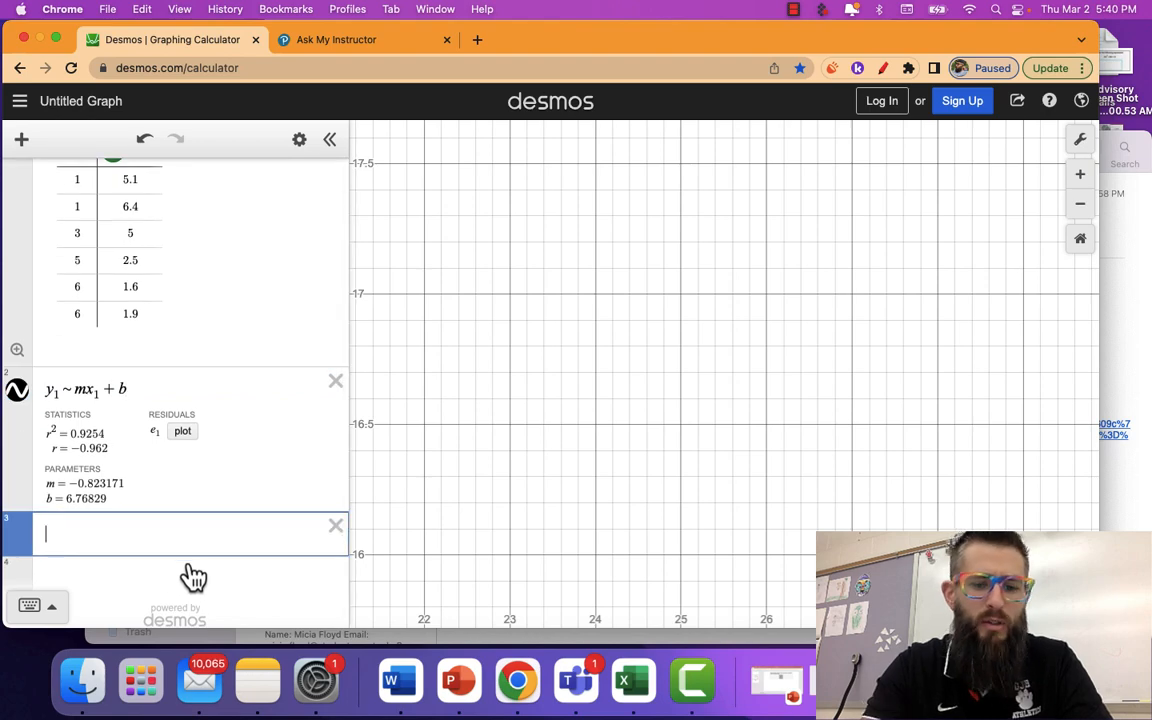
type("m")
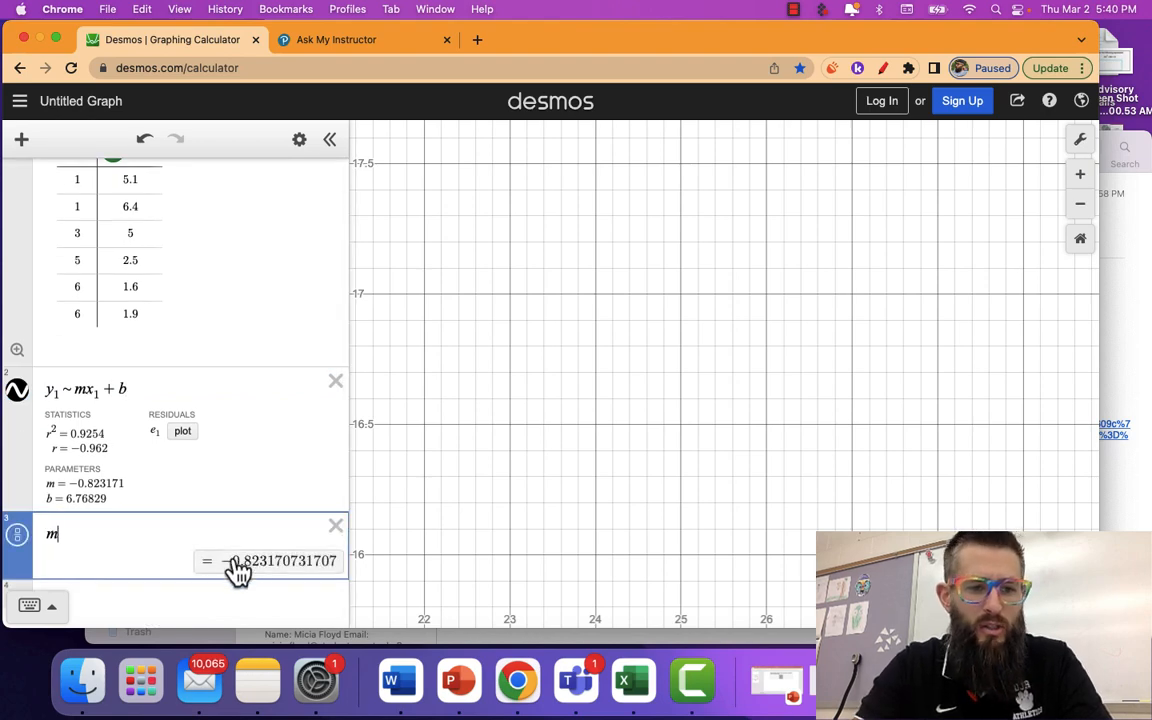
left_click_drag(243, 575, 289, 577)
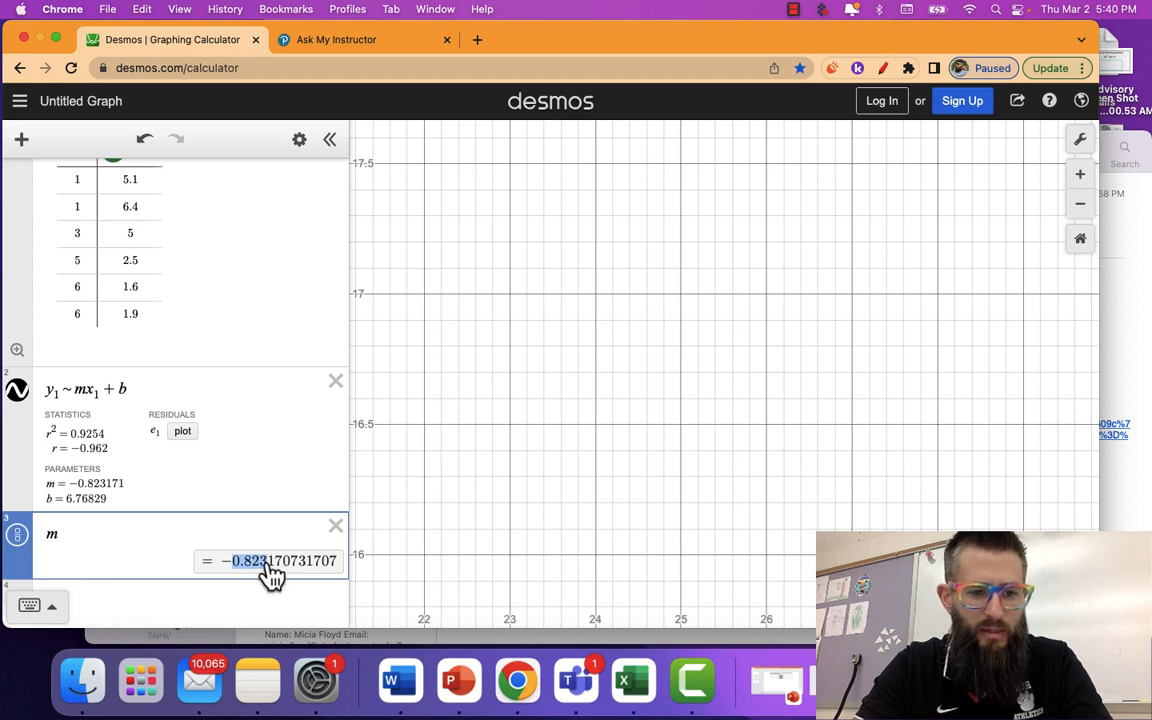
left_click(240, 570)
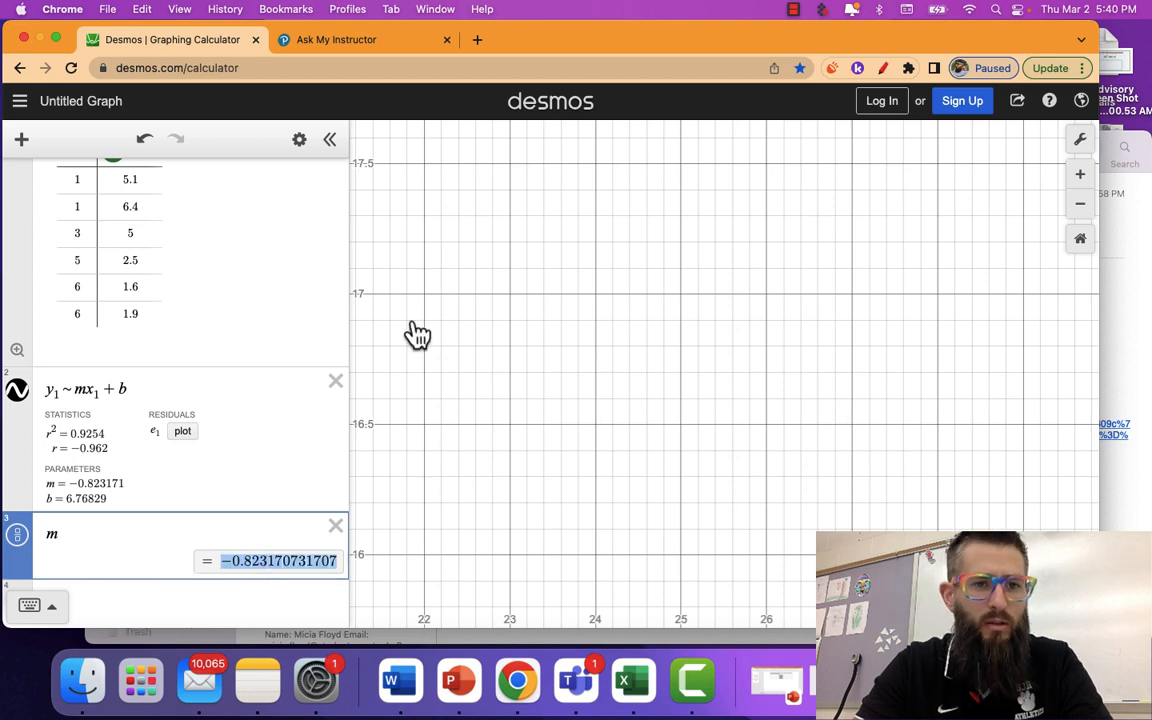
key("super+c")
Evaluate b on the expression line below m to show its full decimal value
left_click(160, 607)
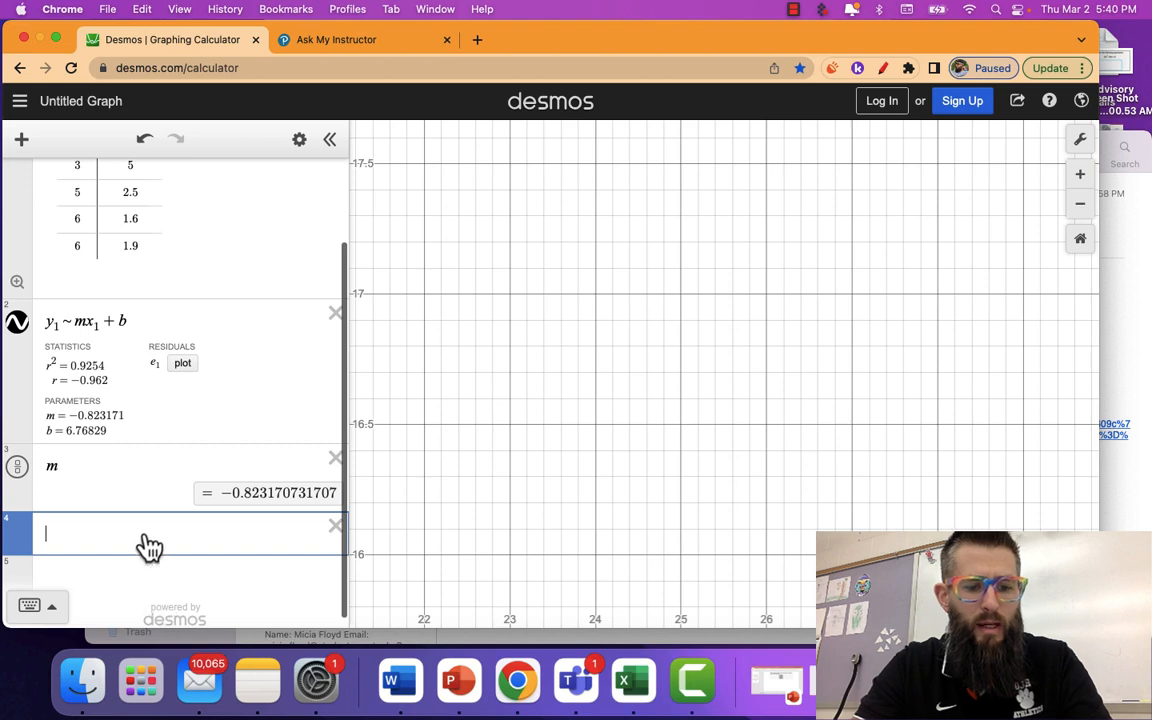
key("Return")
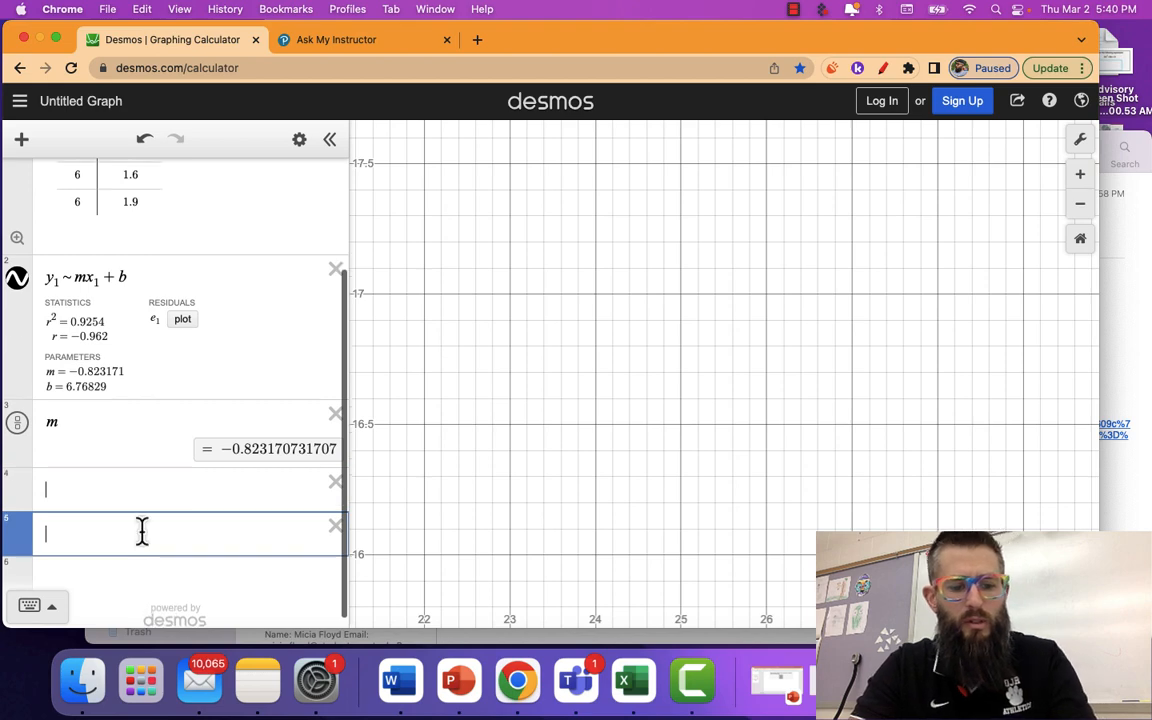
left_click(125, 483)
type("b")
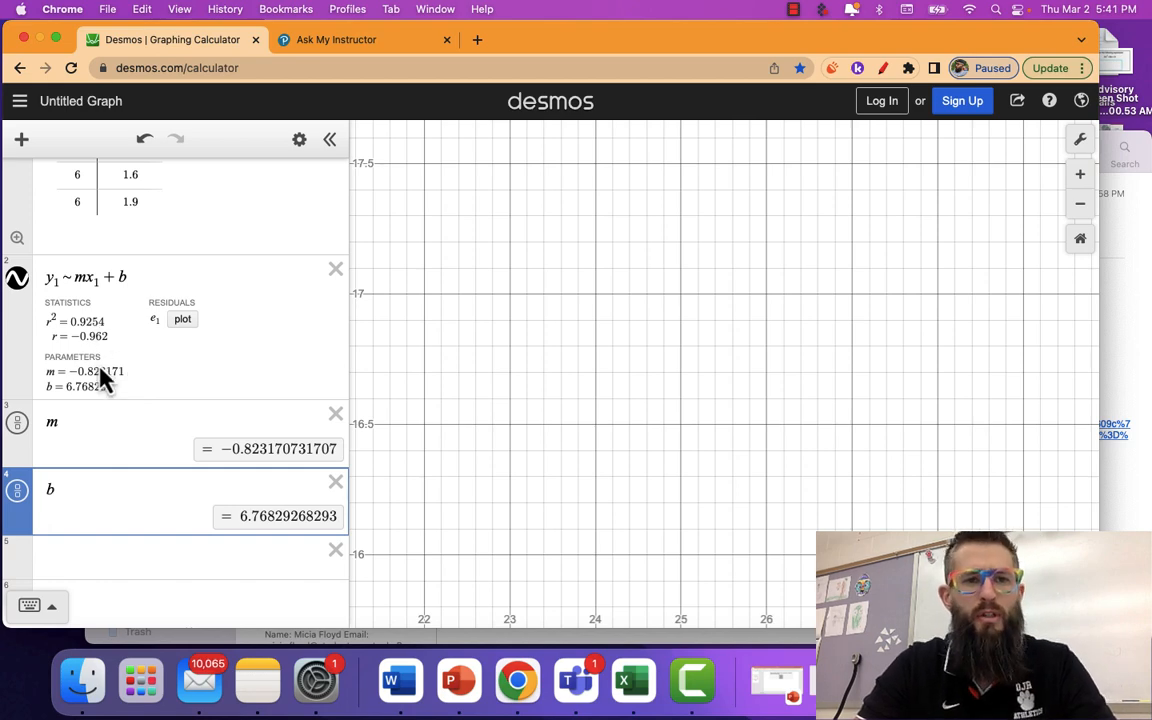
Look back at the exercise, switch to Excel and insert a markers-only scatter chart from the x and y data in A1:B7
left_click(322, 40)
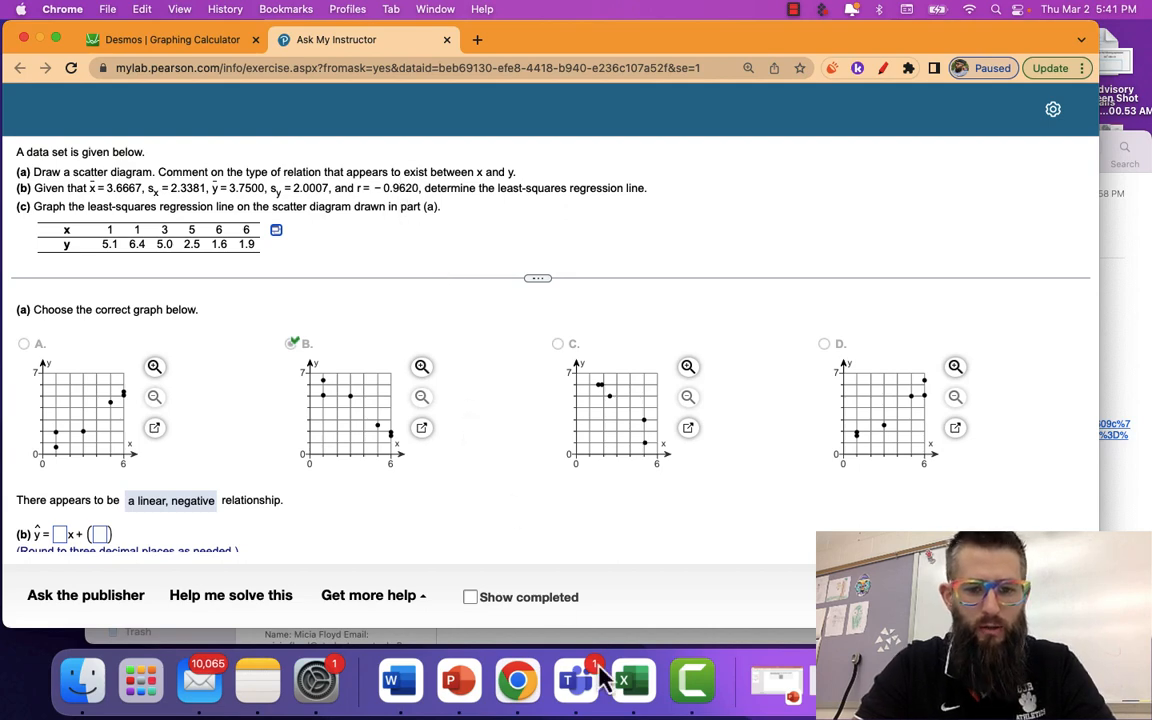
left_click(626, 680)
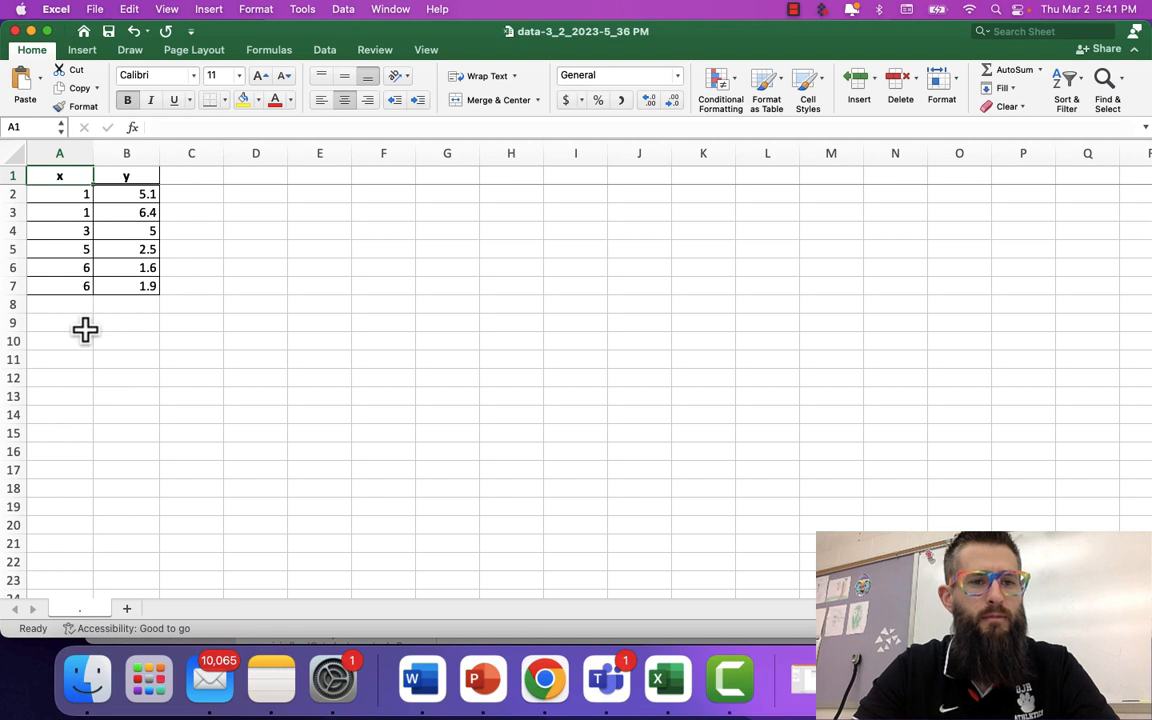
left_click(56, 183)
key("shift+Right")
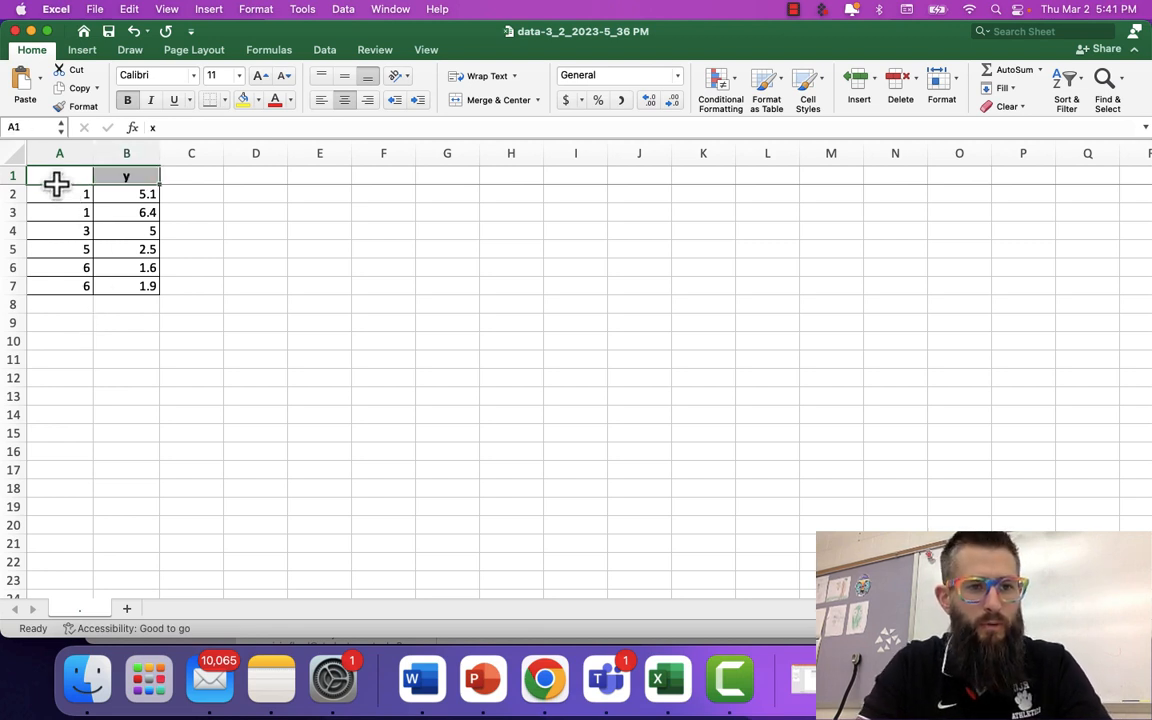
key("shift+Down")
key("shift+Down")
key("shift+Down")
key("shift+Down")
key("shift+Down")
key("shift+Down")
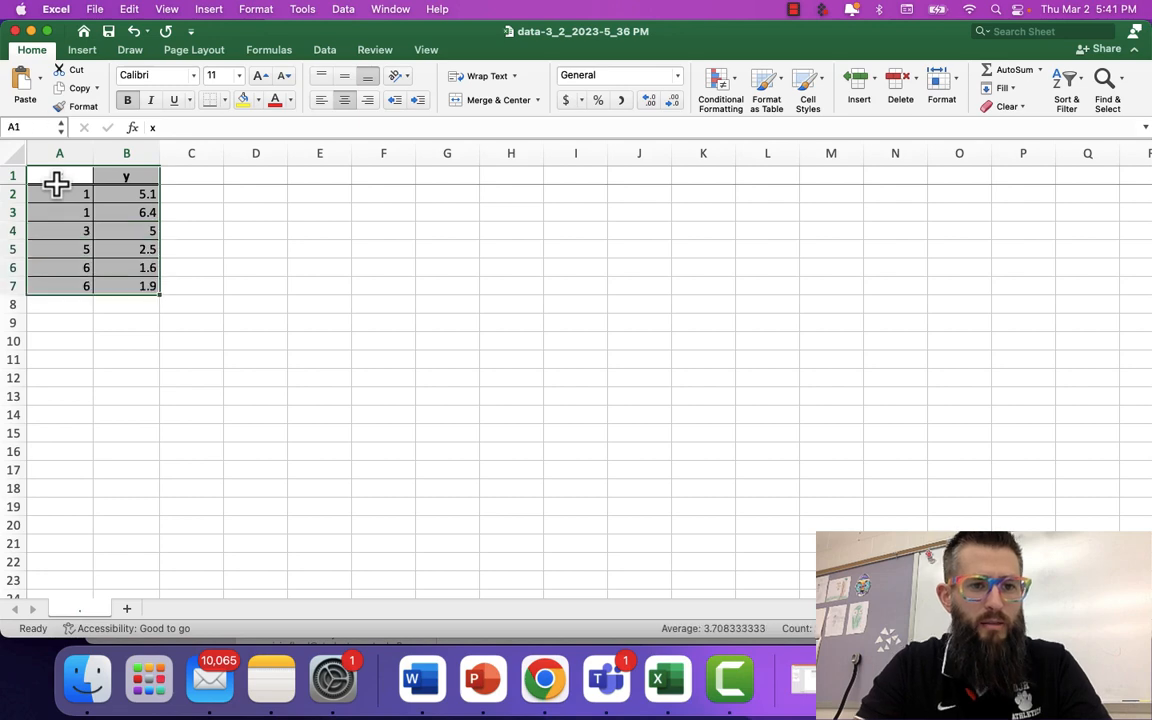
left_click(88, 53)
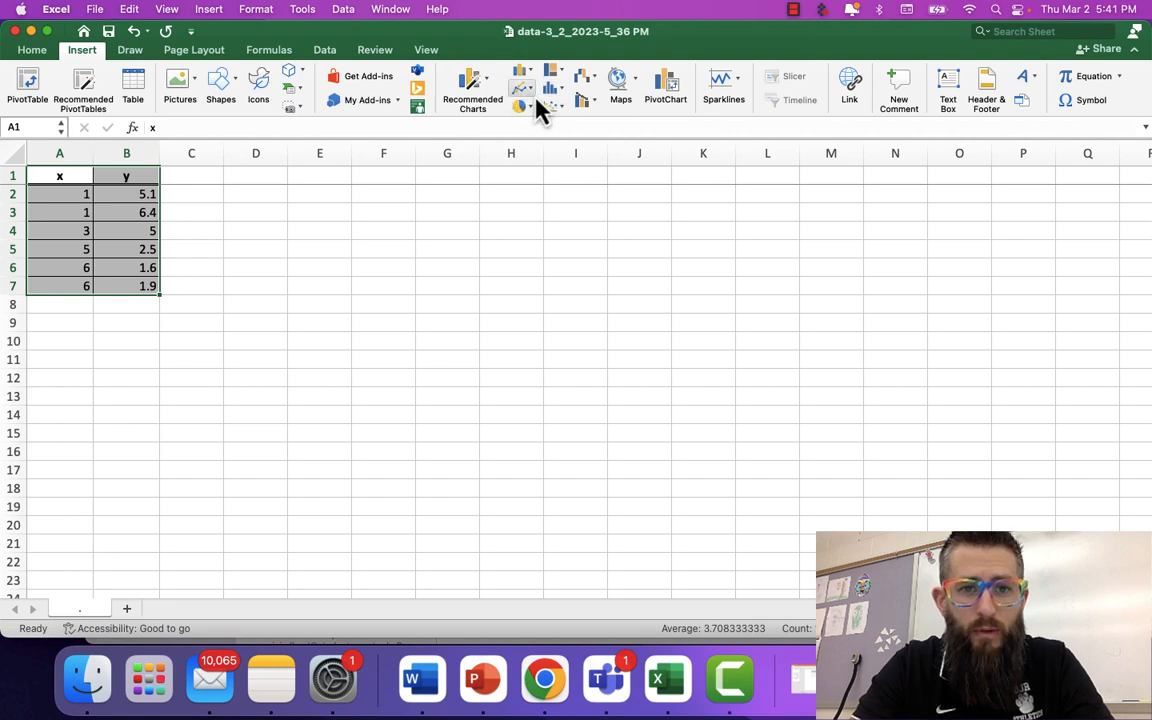
left_click(556, 108)
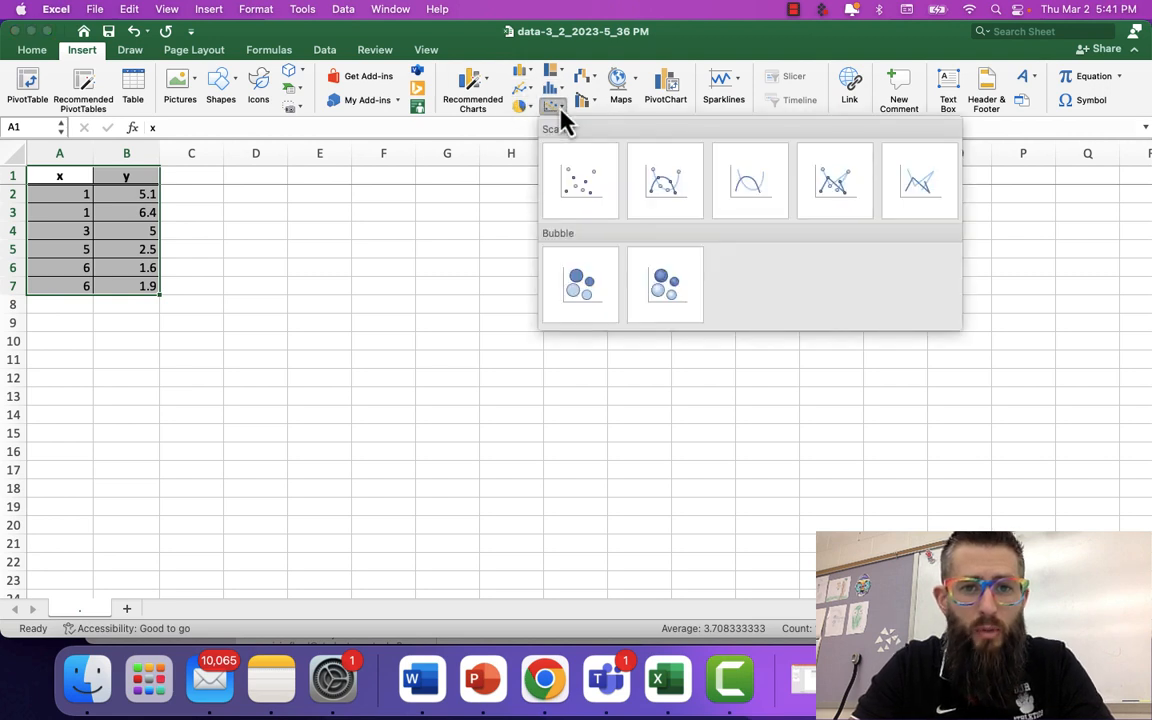
left_click(600, 184)
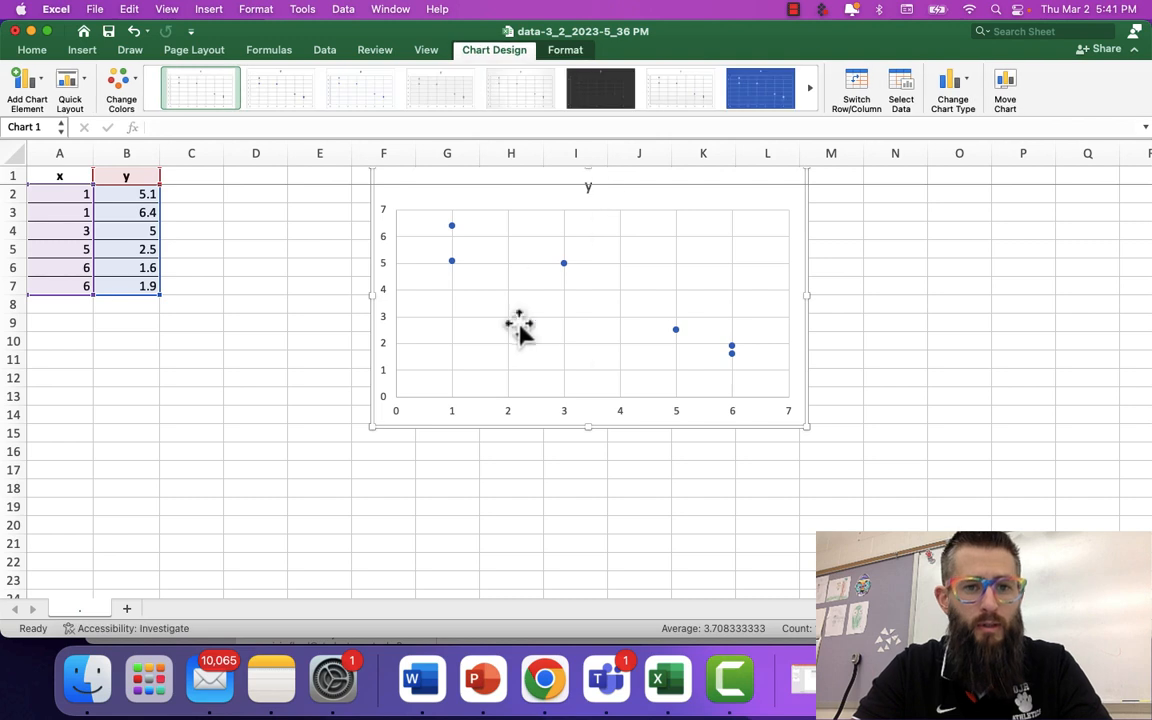
Add a linear trendline to the data points of the scatter chart
left_click(676, 335)
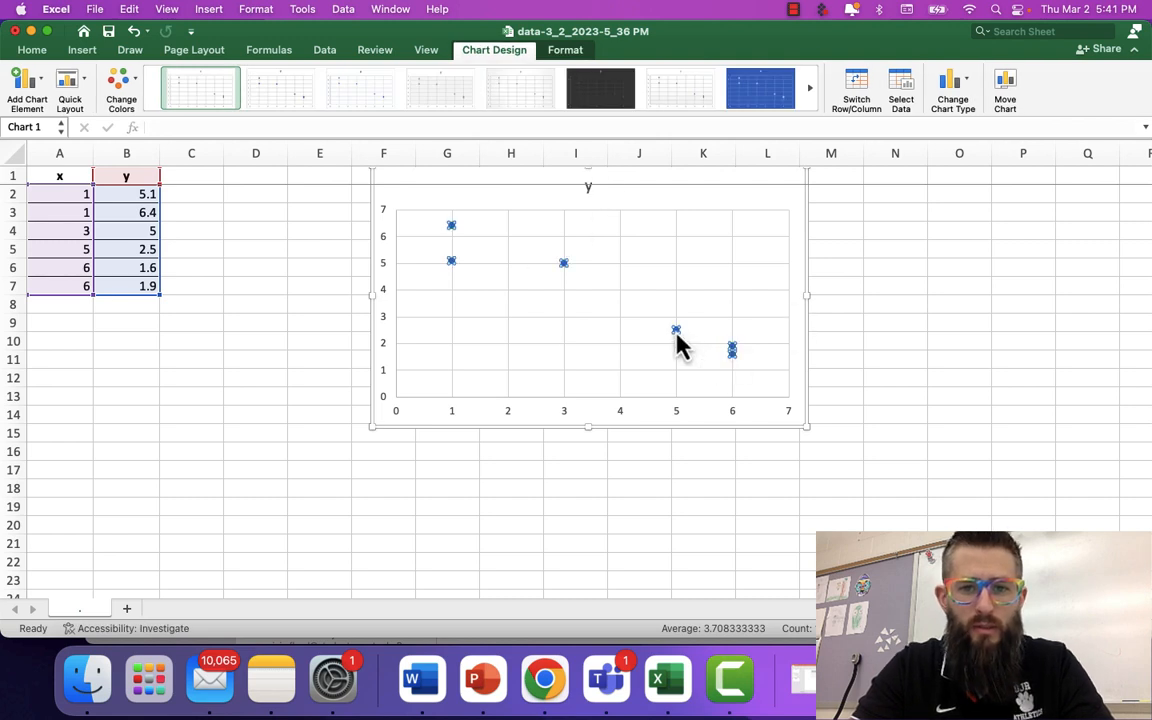
right_click(677, 337)
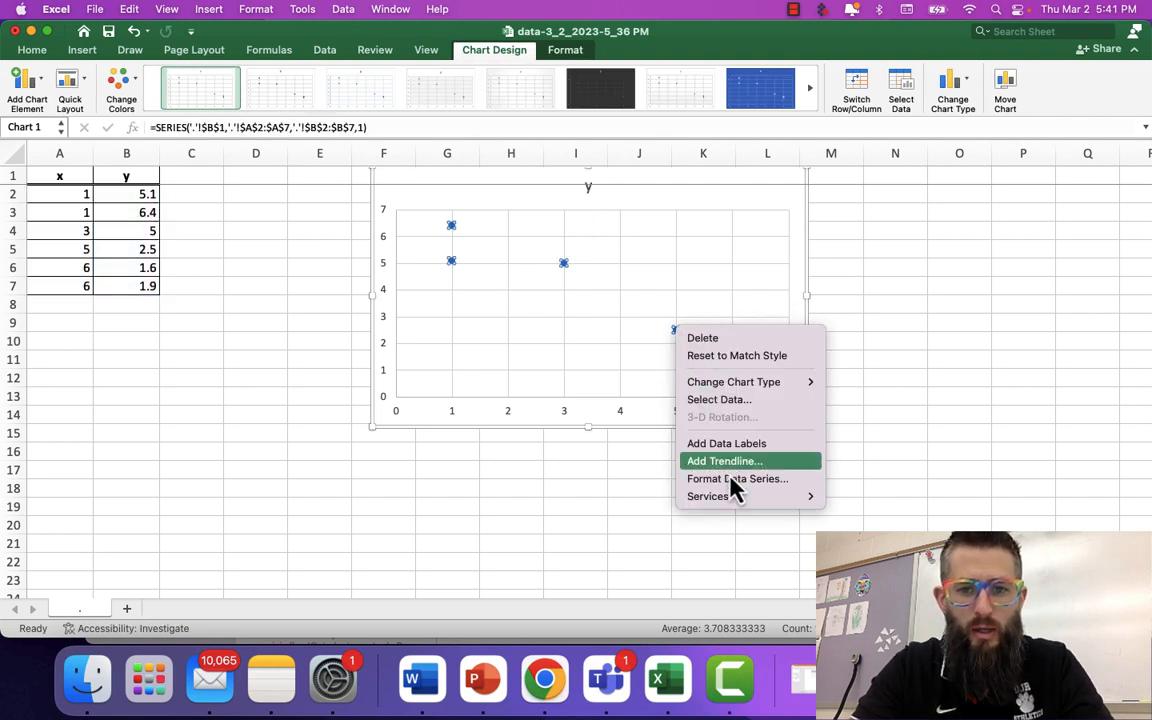
mouse_move(731, 505)
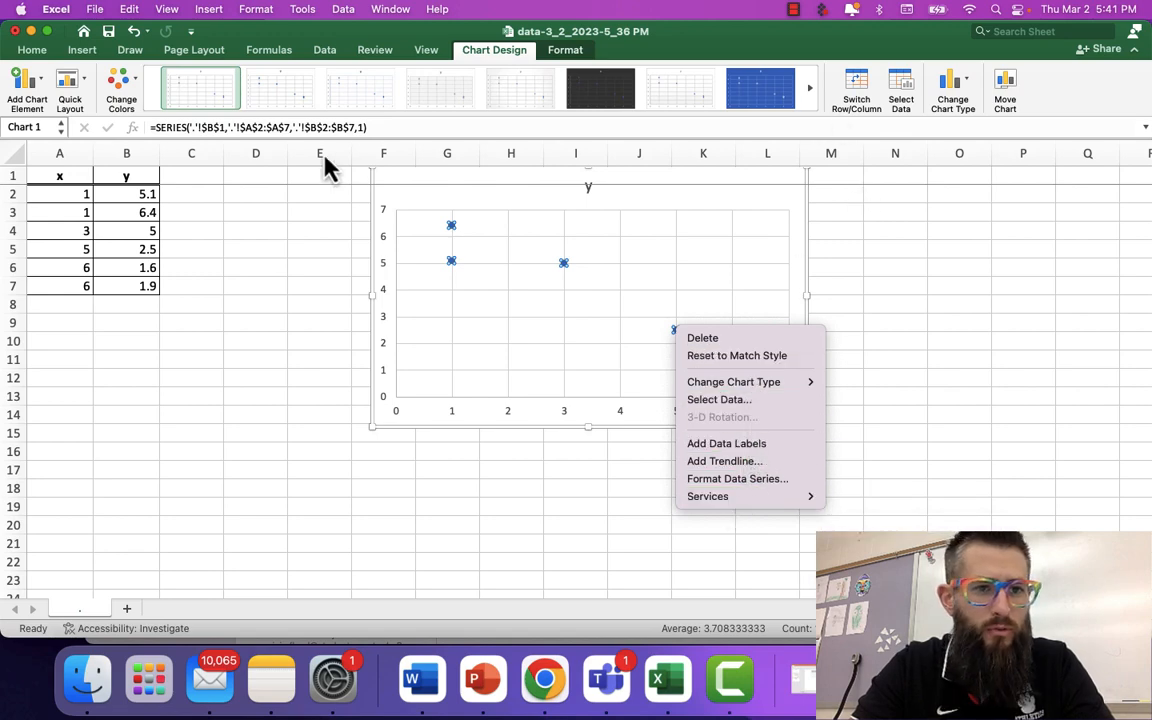
left_click(733, 461)
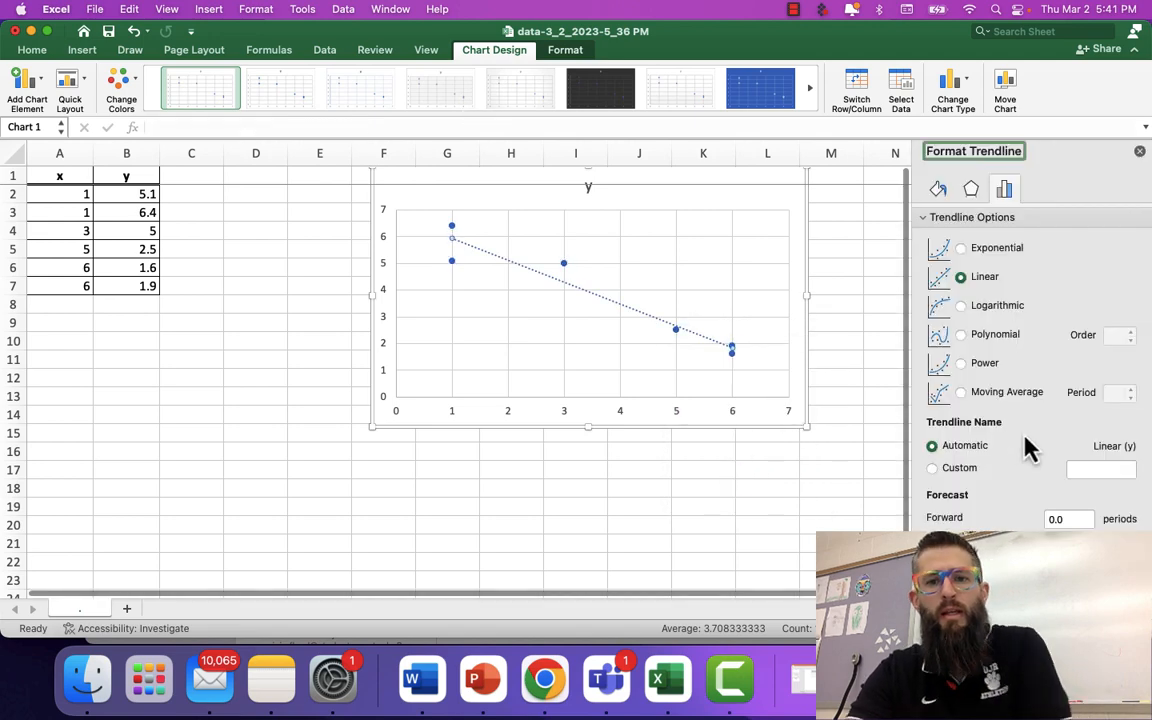
Display the trendline's equation and R-squared value on the chart and move their label above the line, clear of the points
scroll(1025, 445, "down", 2)
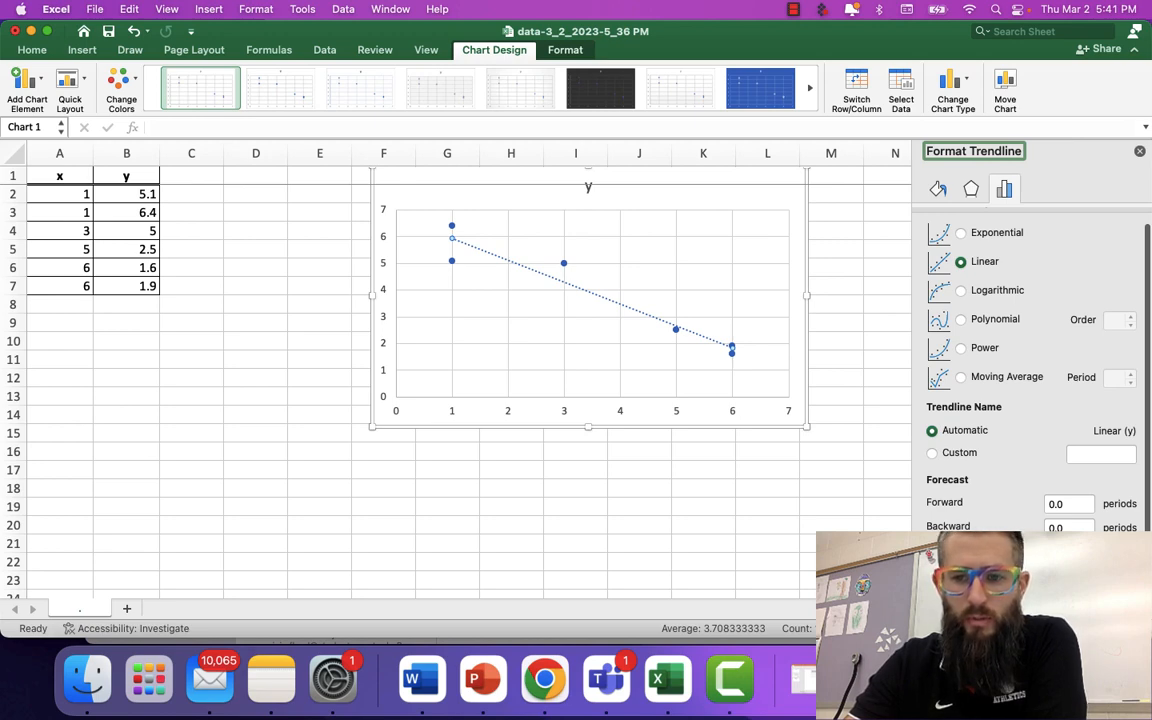
left_click(932, 576)
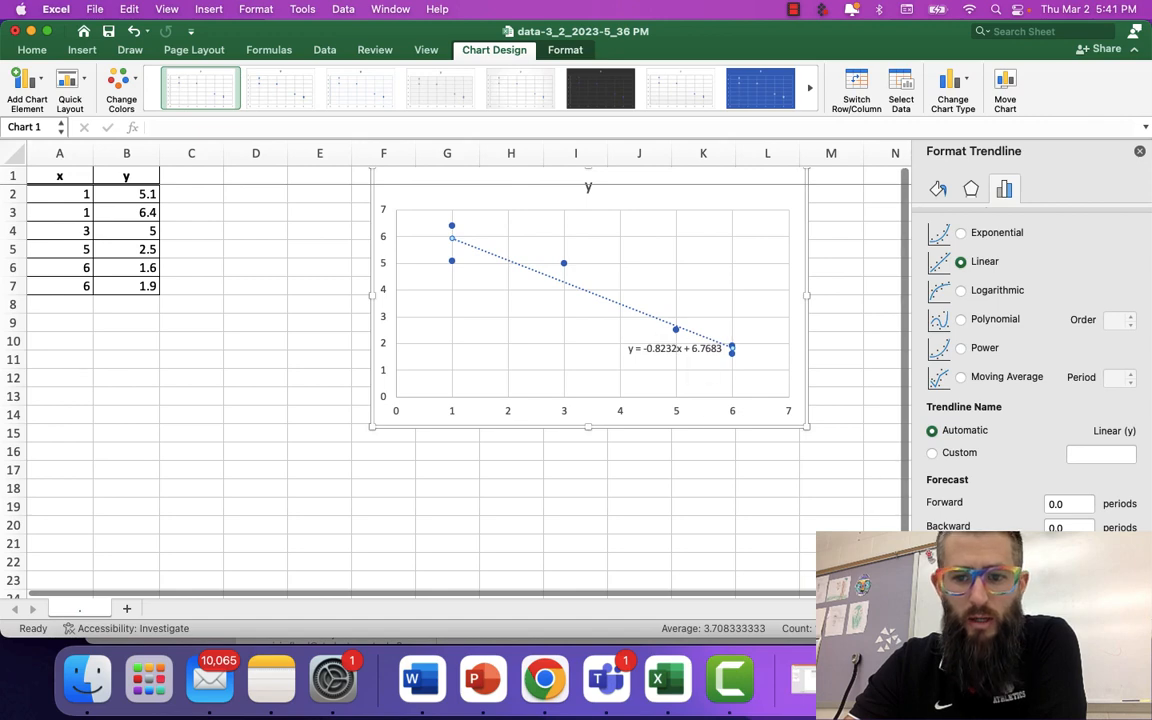
left_click(932, 598)
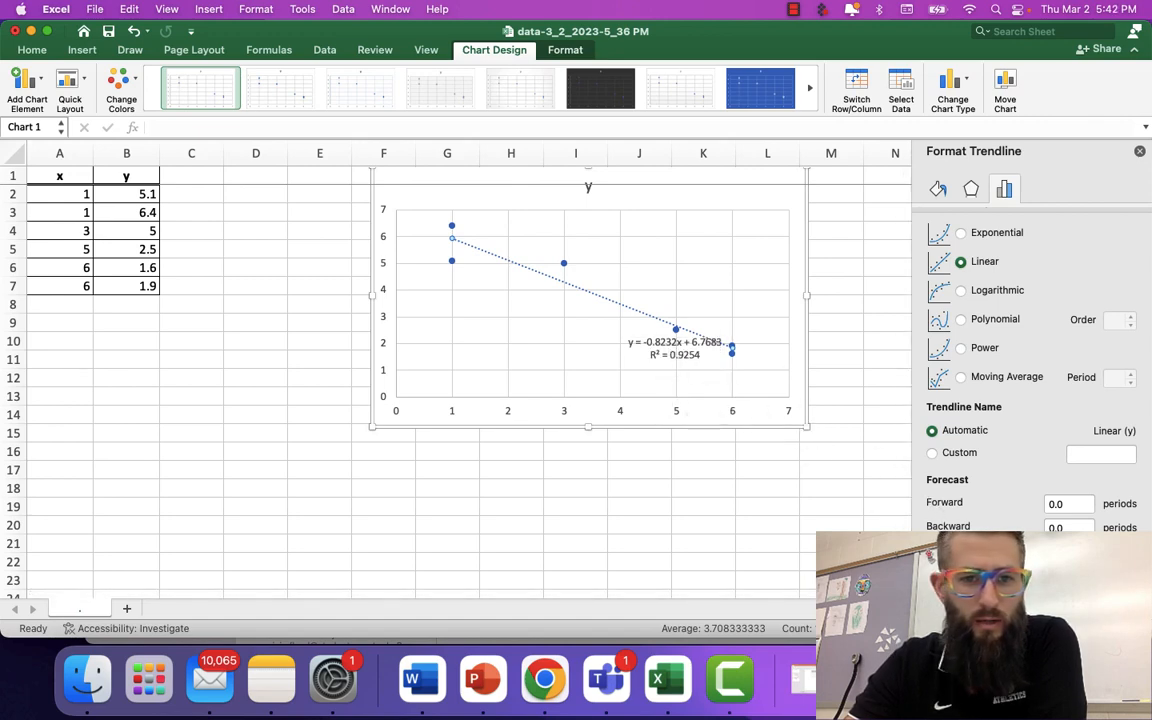
left_click(932, 553)
left_click(932, 553)
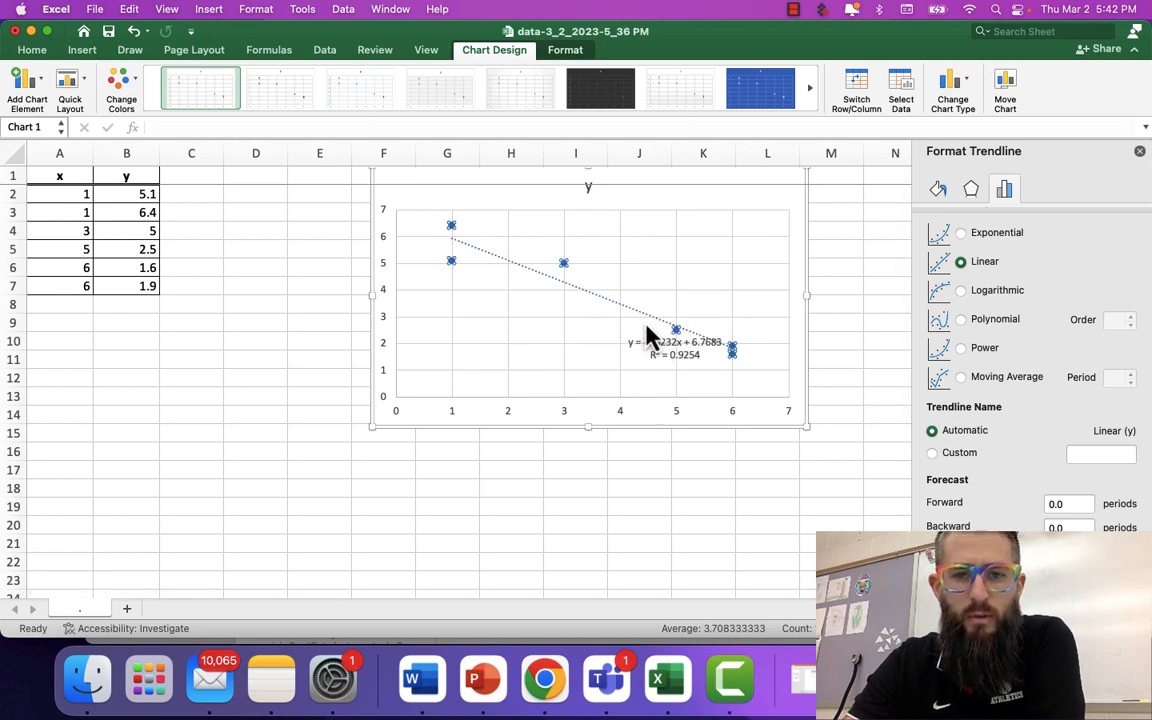
left_click_drag(660, 348, 661, 210)
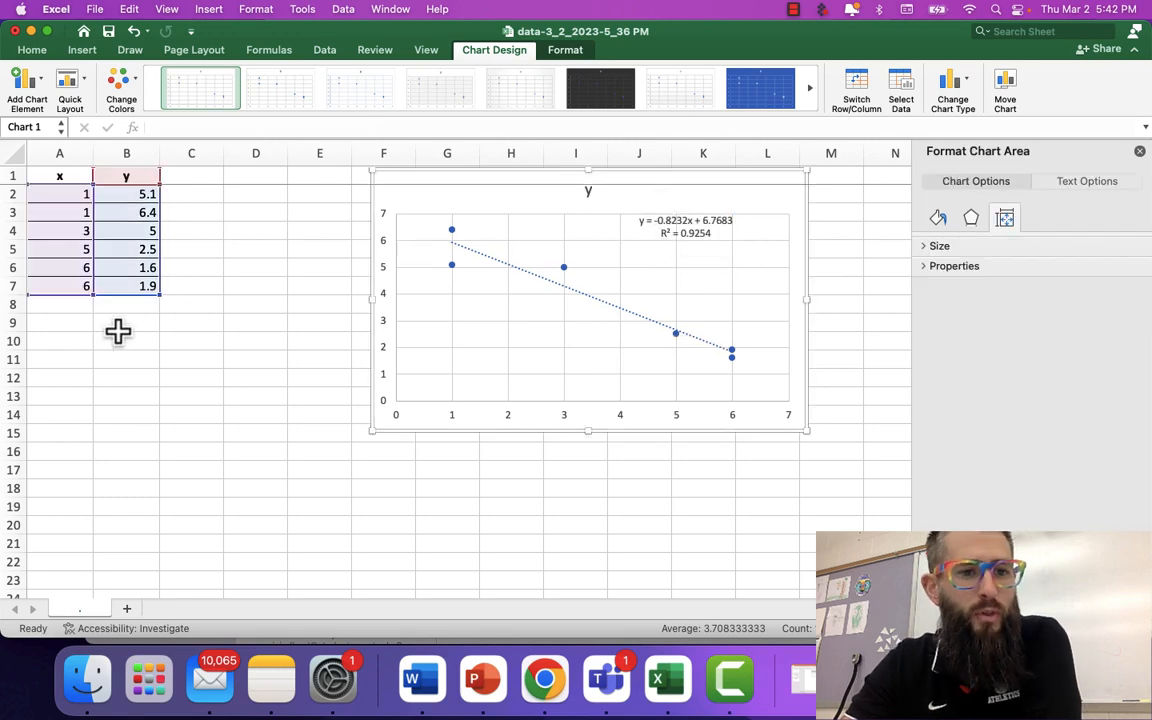
Calculate the regression slope in cell A10 with the formula =SLOPE(B2:B7,A2:A7)
left_click(67, 342)
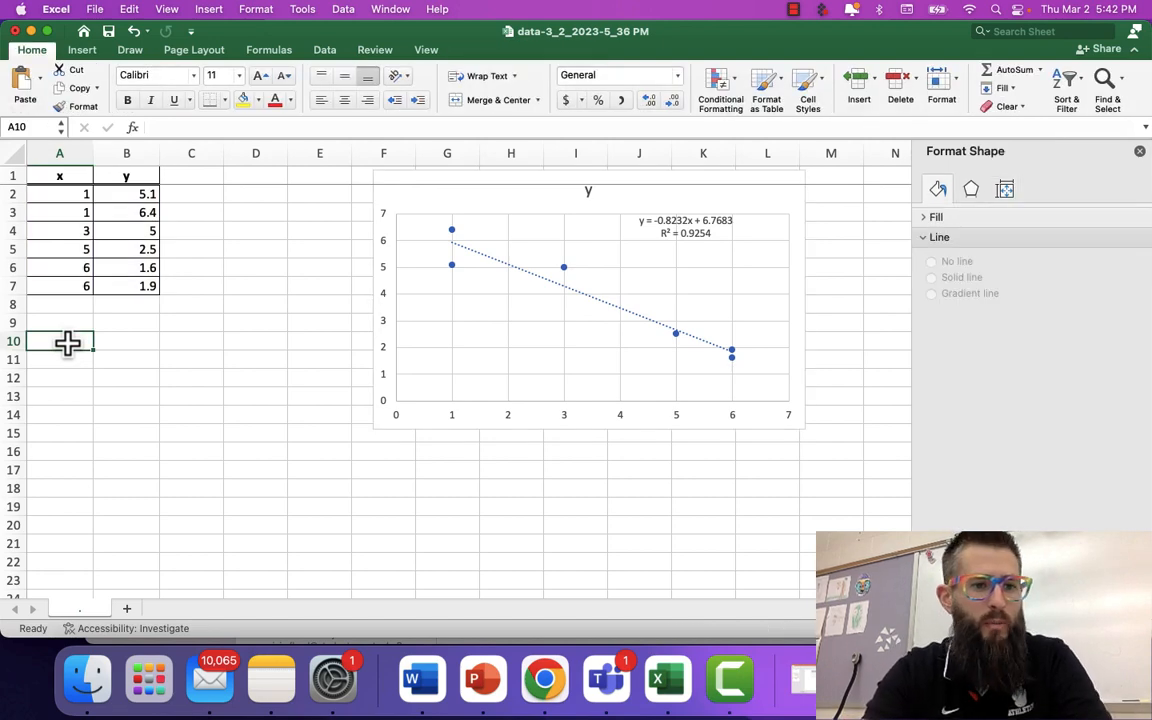
type("=slo")
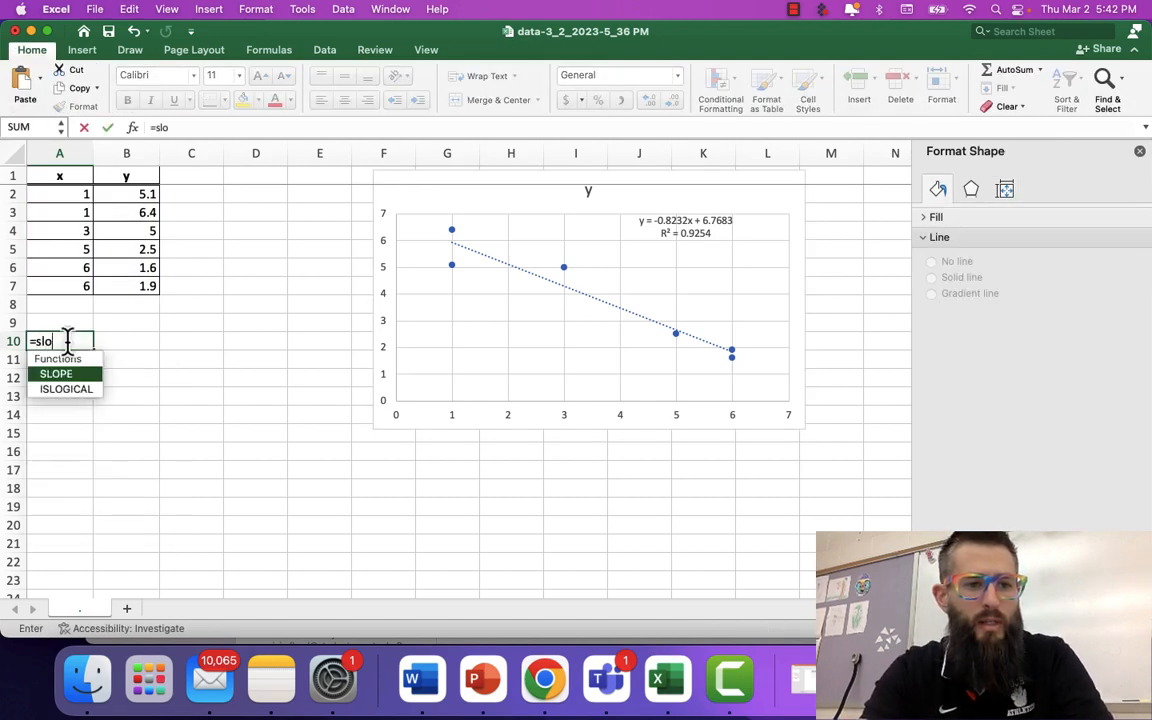
double_click(62, 375)
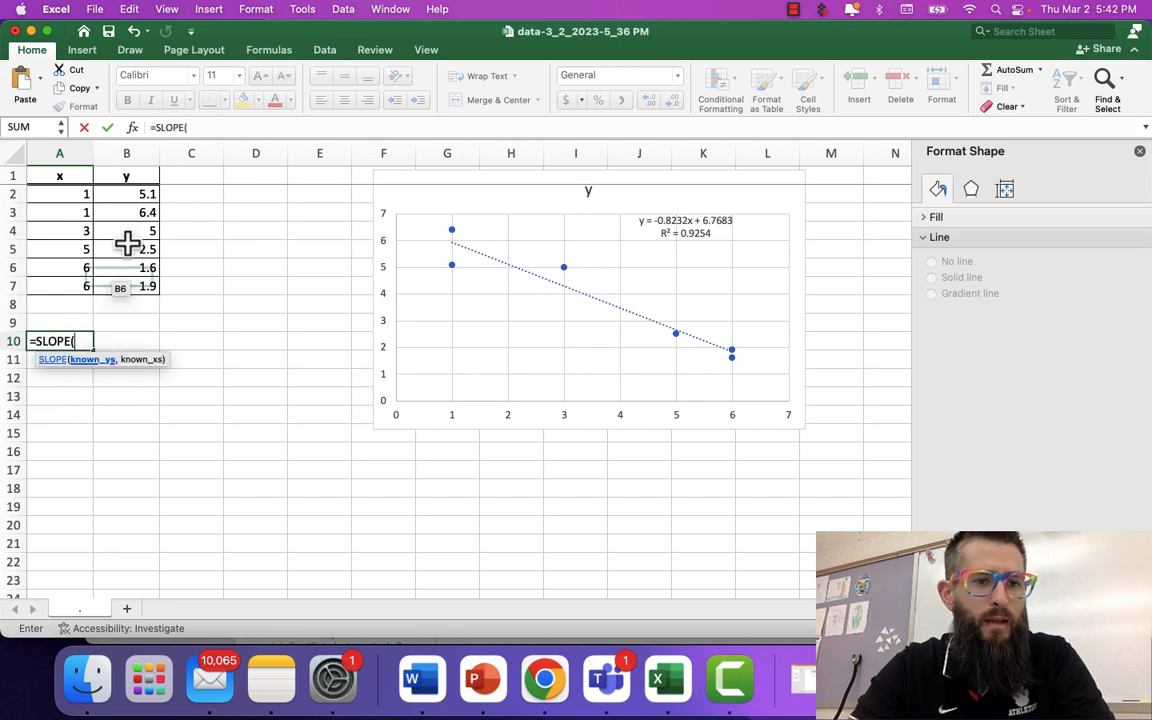
left_click(129, 200)
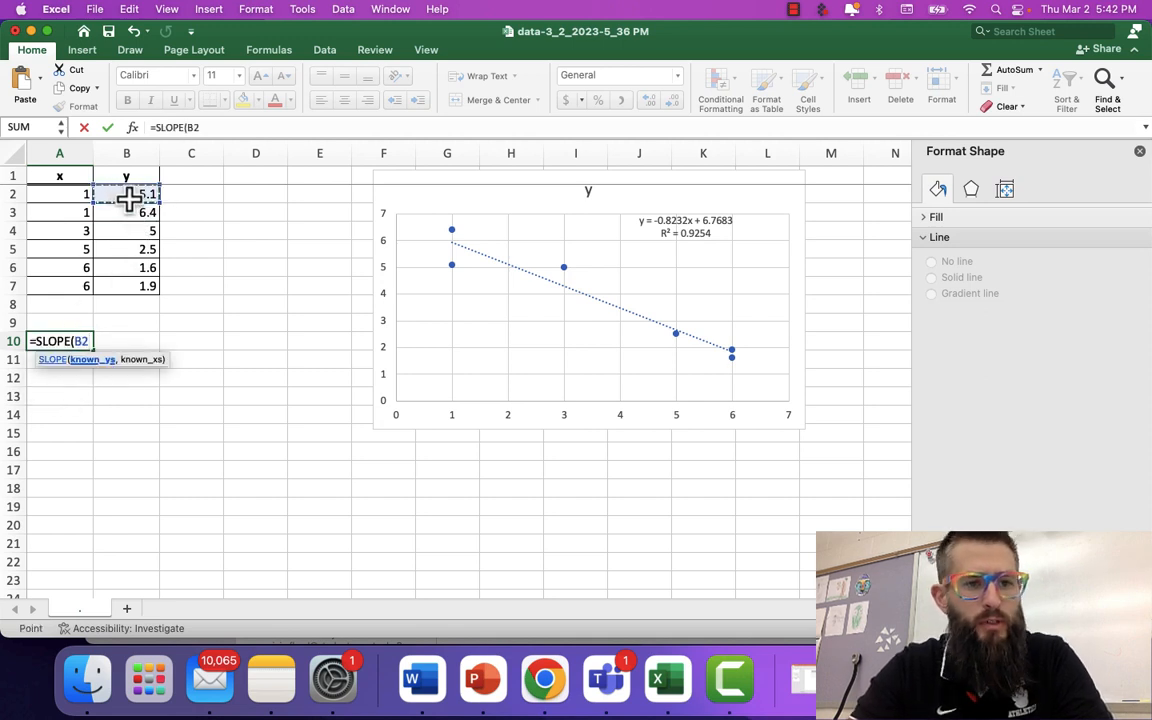
key("shift+Down")
key("shift+Down")
key("shift+Down")
key("shift+Down")
key("shift+Down")
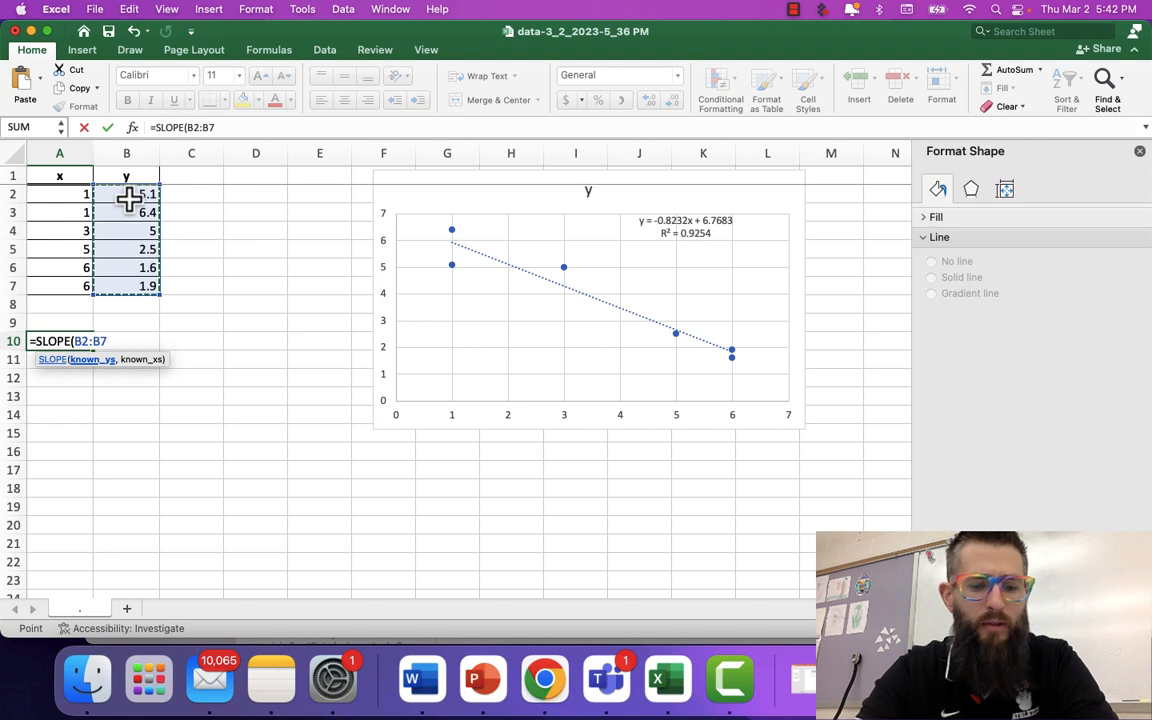
type(",")
left_click(86, 193)
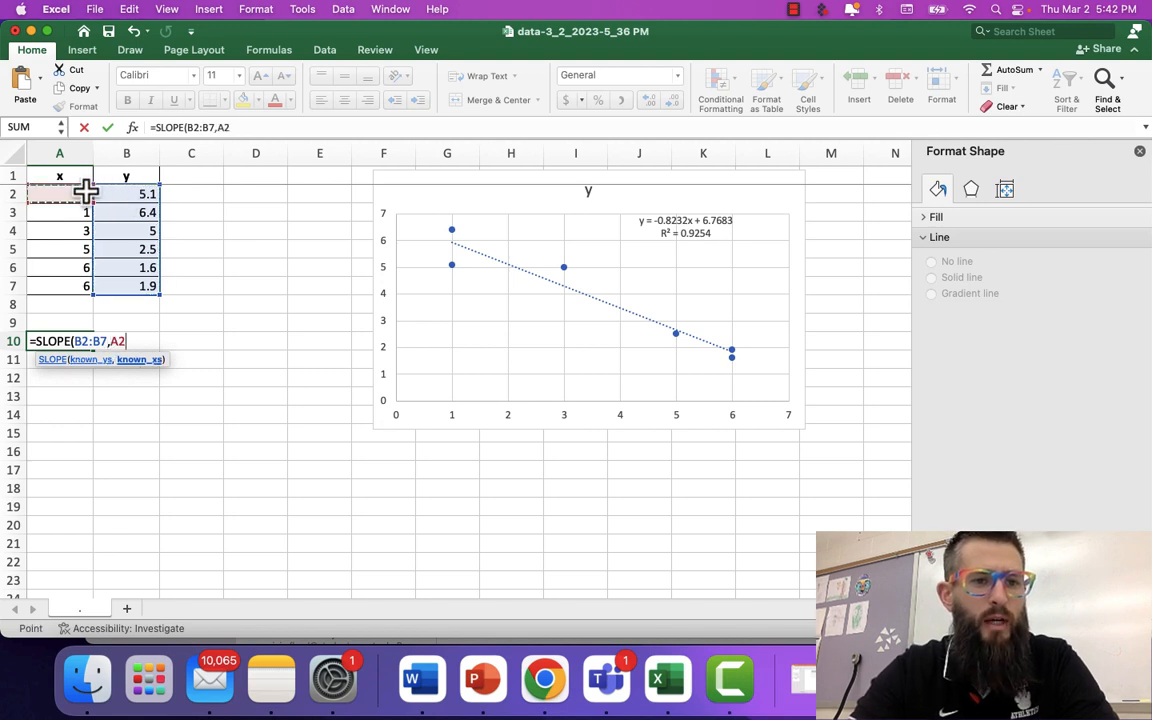
key("shift+Down")
key("shift+Down")
key("shift+Down")
key("shift+Down")
key("shift+Down")
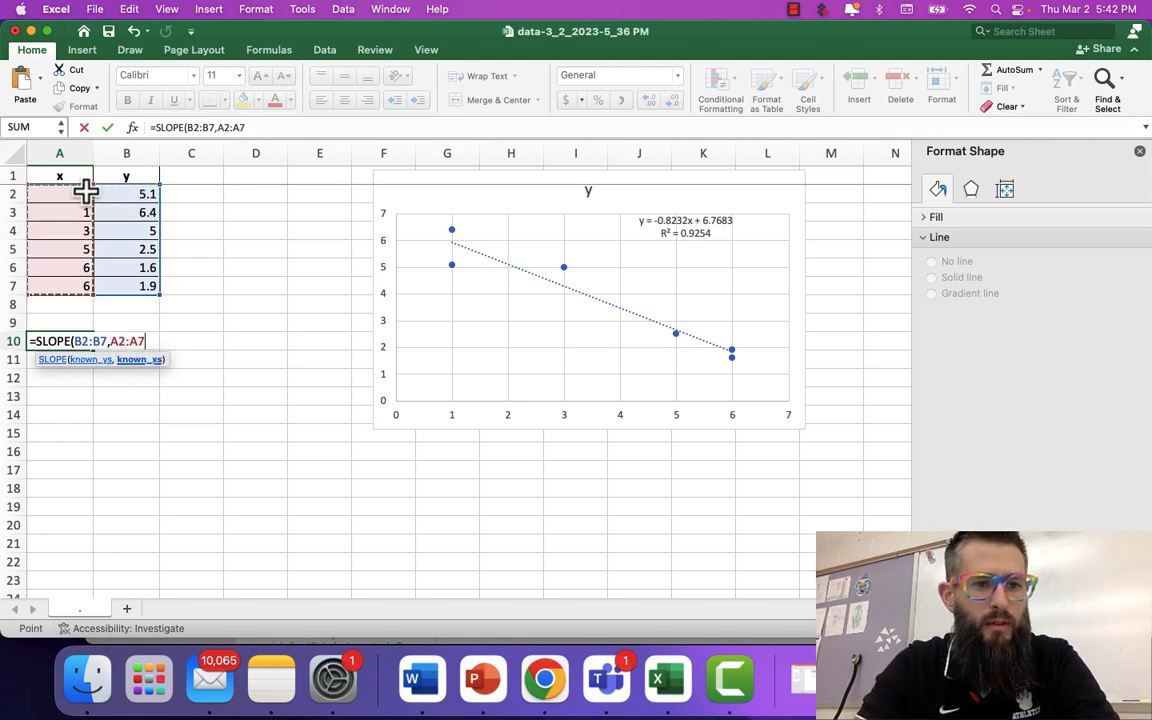
type(")")
key("Return")
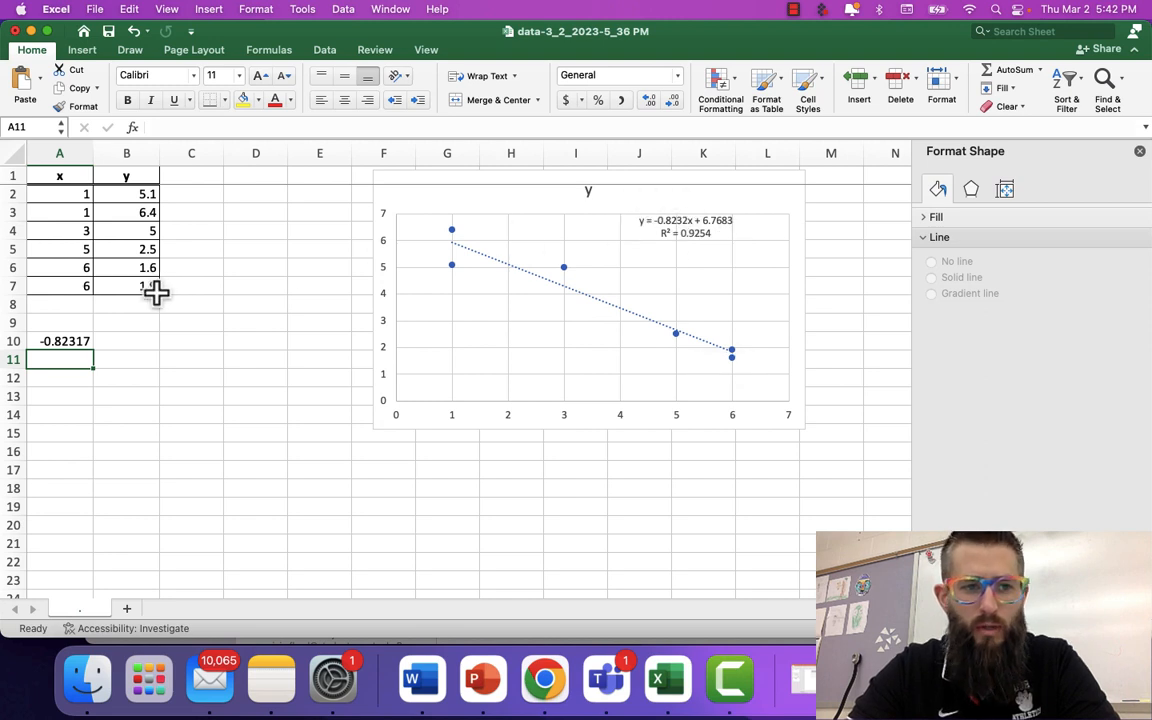
Insert a blank column before the x column
left_click(55, 154)
right_click(52, 160)
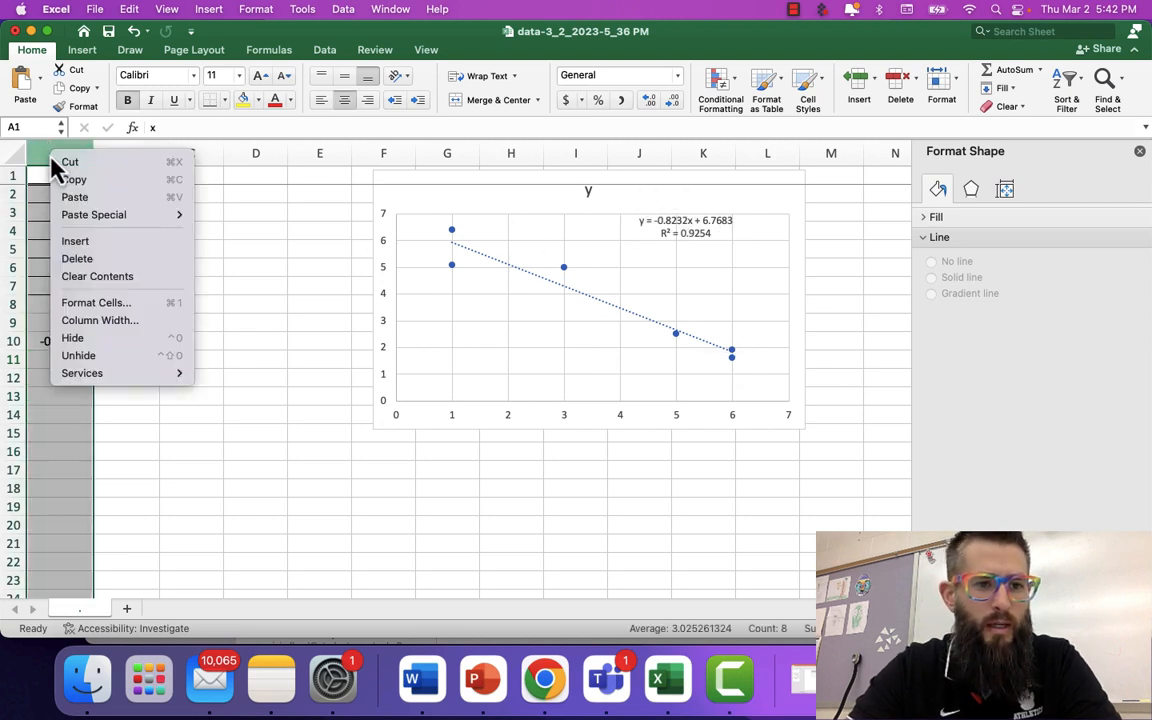
key("Escape")
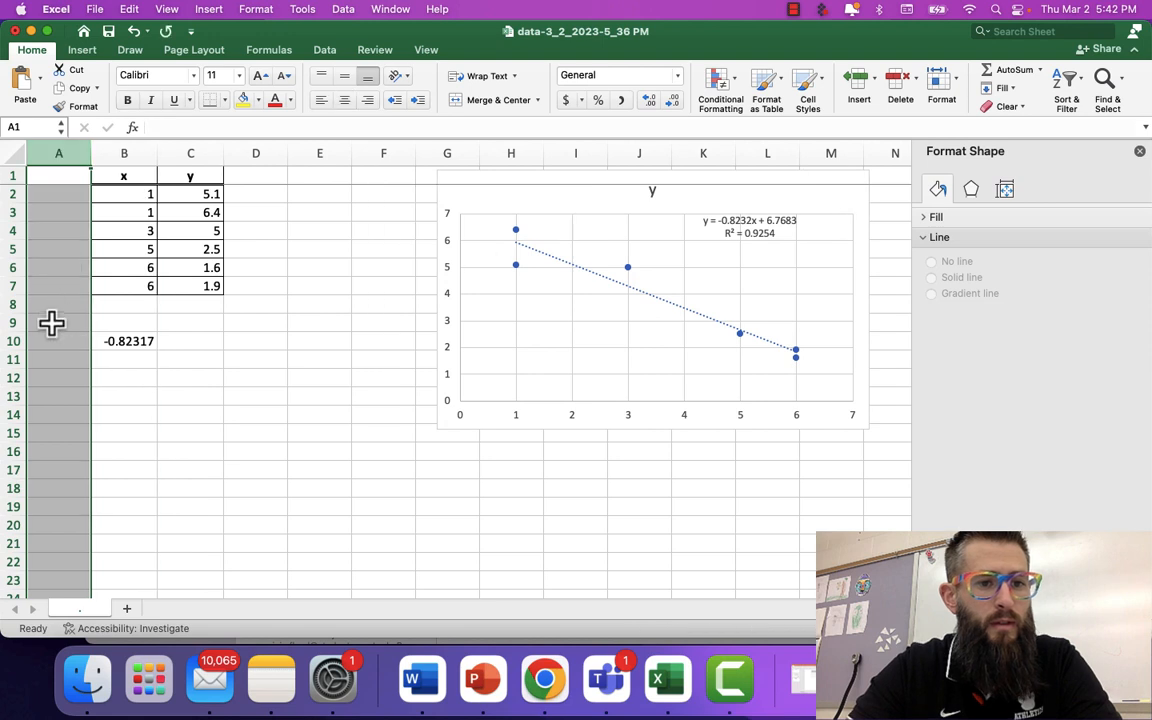
Label cell A10 "Slope" and cell A11 "Y-Int"
left_click(51, 340)
type("Slope")
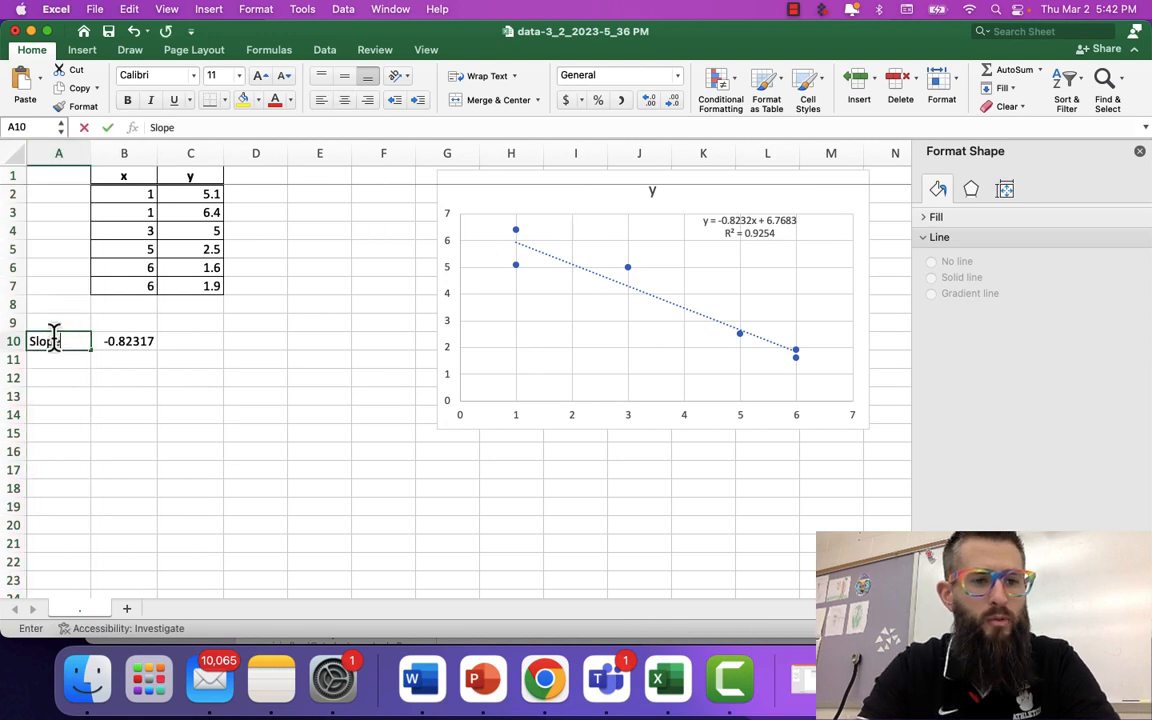
key("Return")
type("Y-")
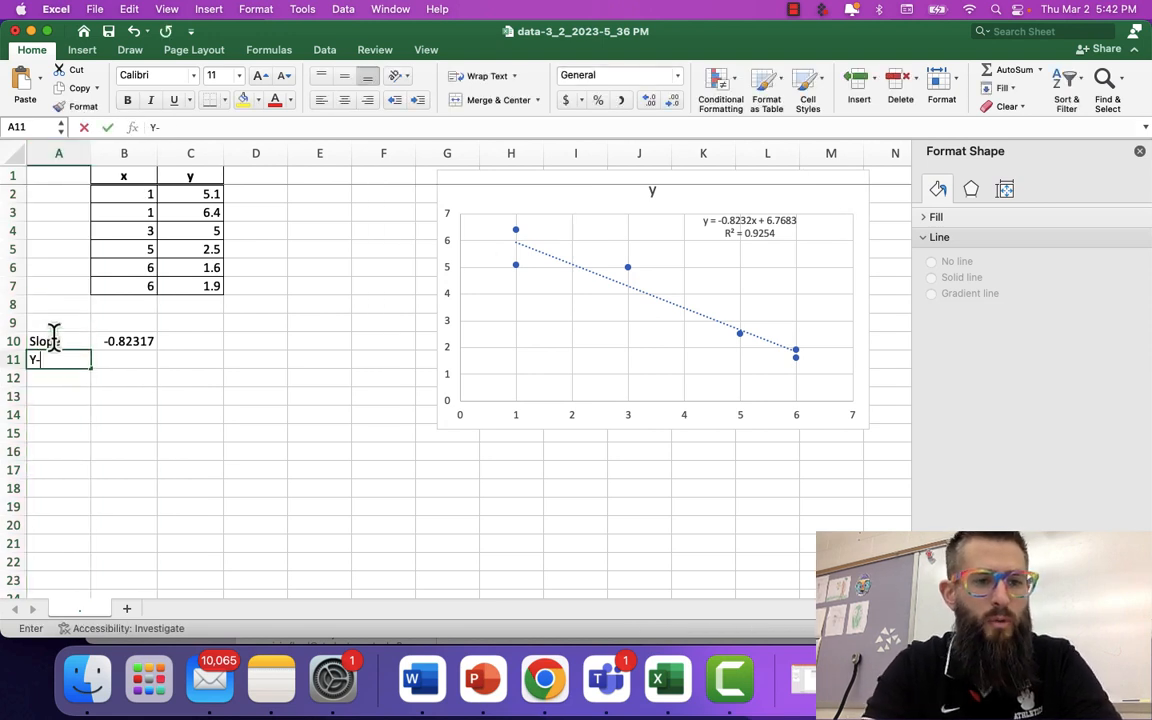
type("Int")
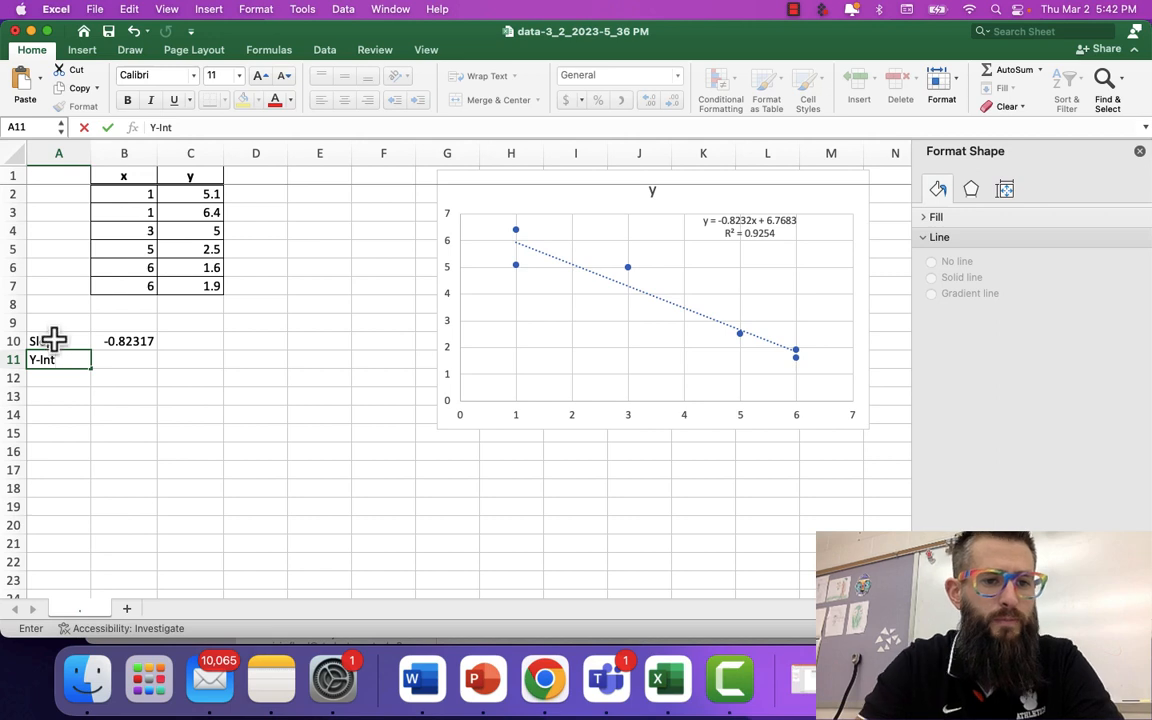
Calculate the regression line's y-intercept in cell B11 with the formula =INTERCEPT(C2:C7,B2:B7)
left_click(113, 367)
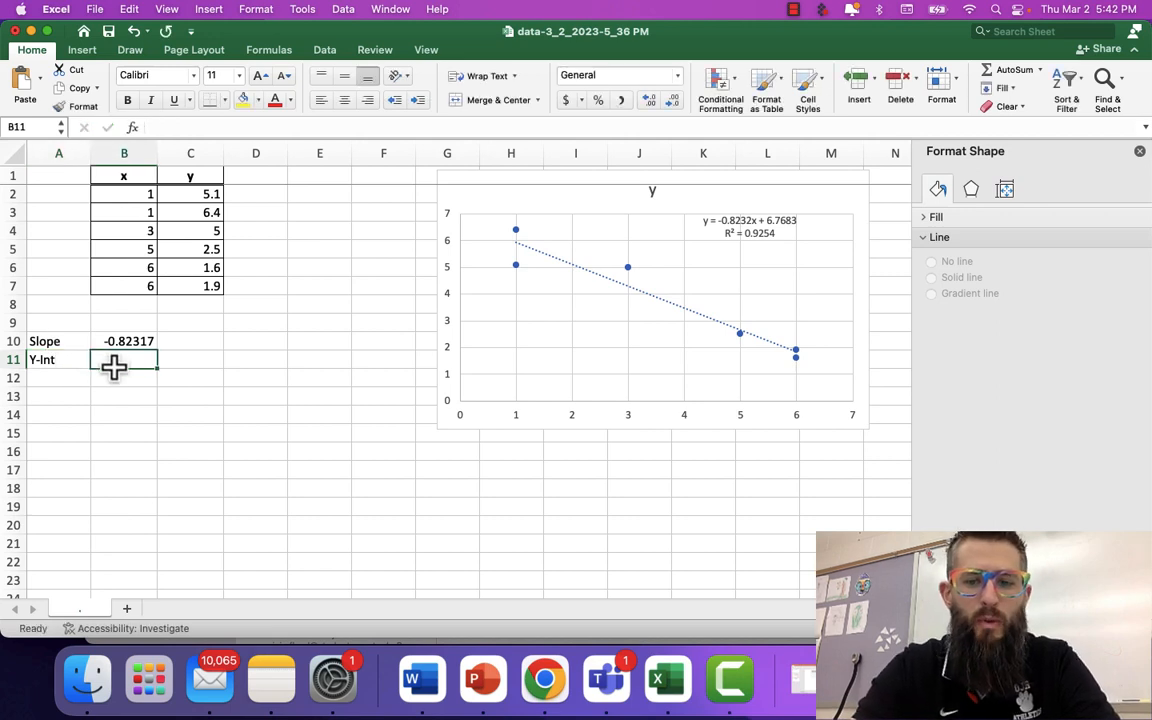
type("=")
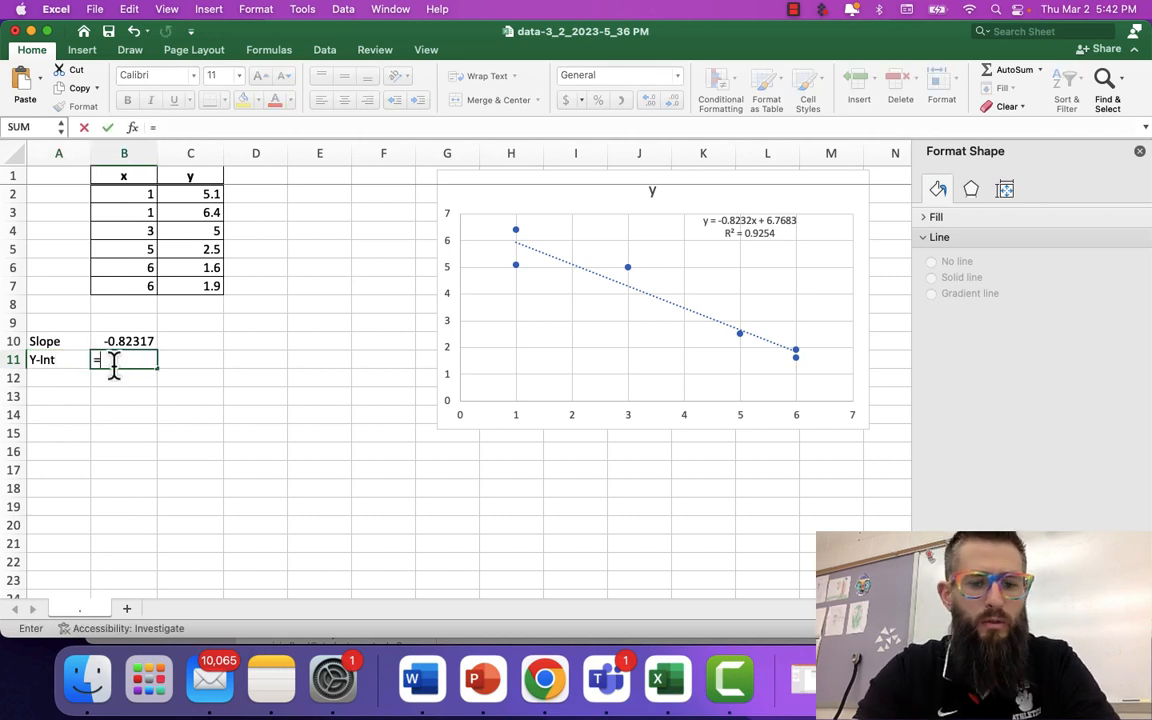
type("inter")
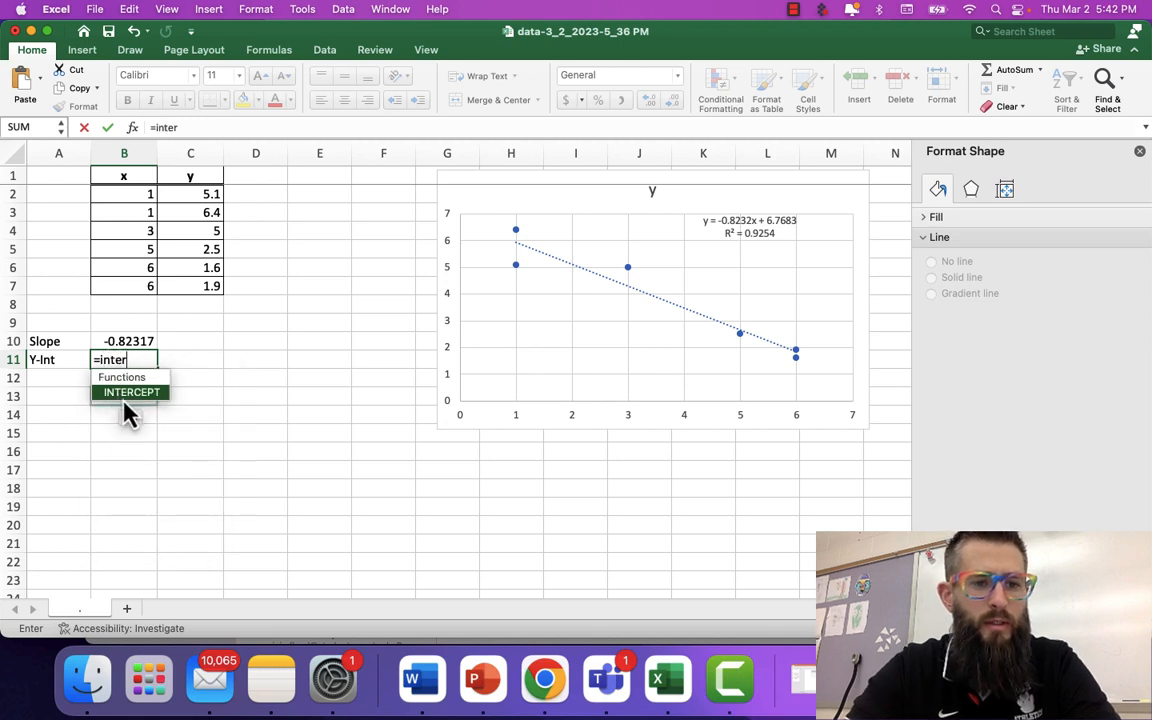
double_click(124, 397)
left_click(215, 195)
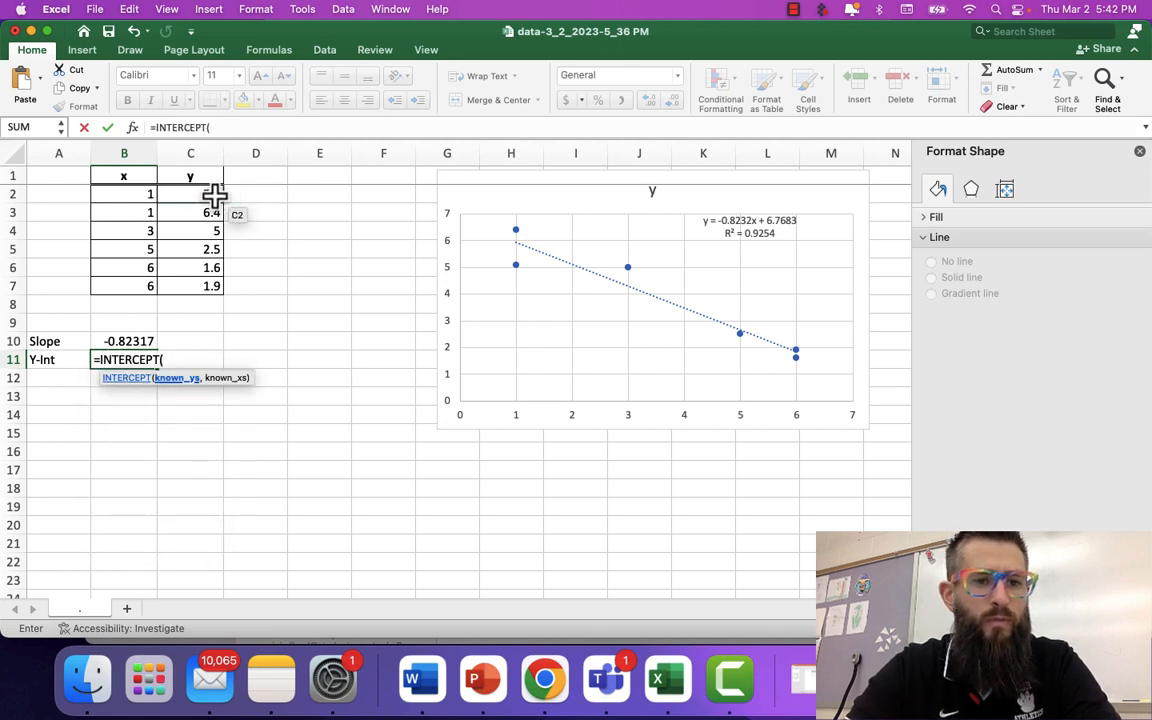
key("shift+Down")
key("shift+Down")
key("shift+Down")
key("shift+Down")
key("shift+Down")
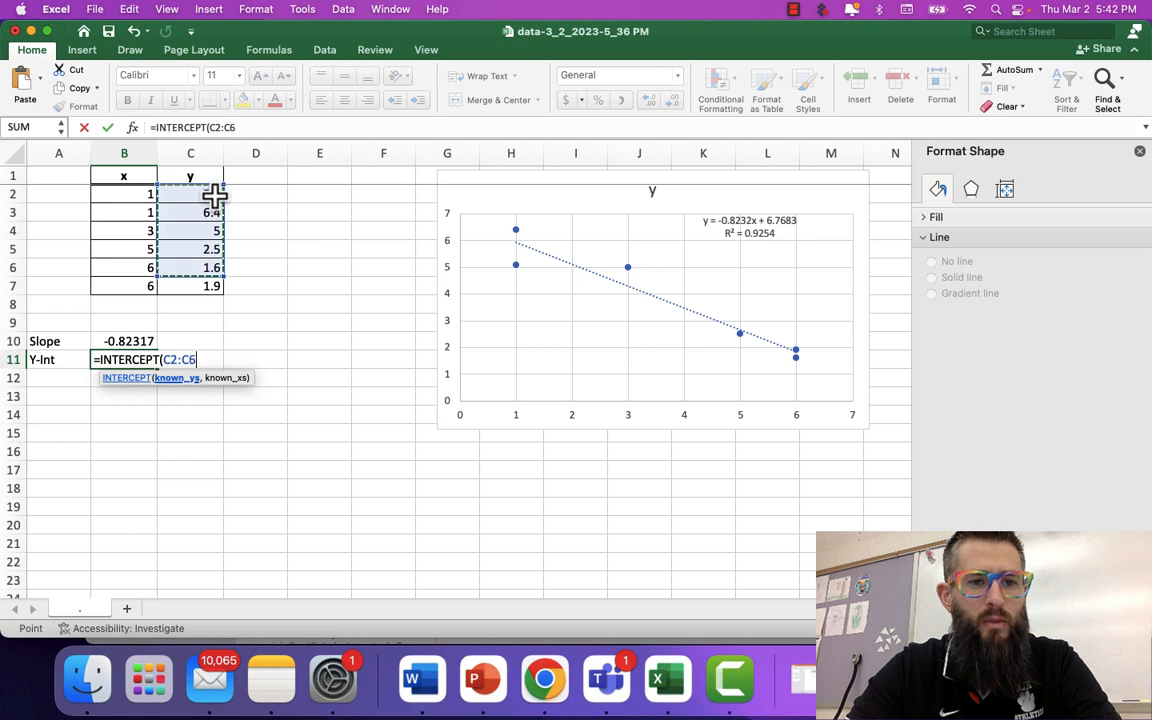
type(",")
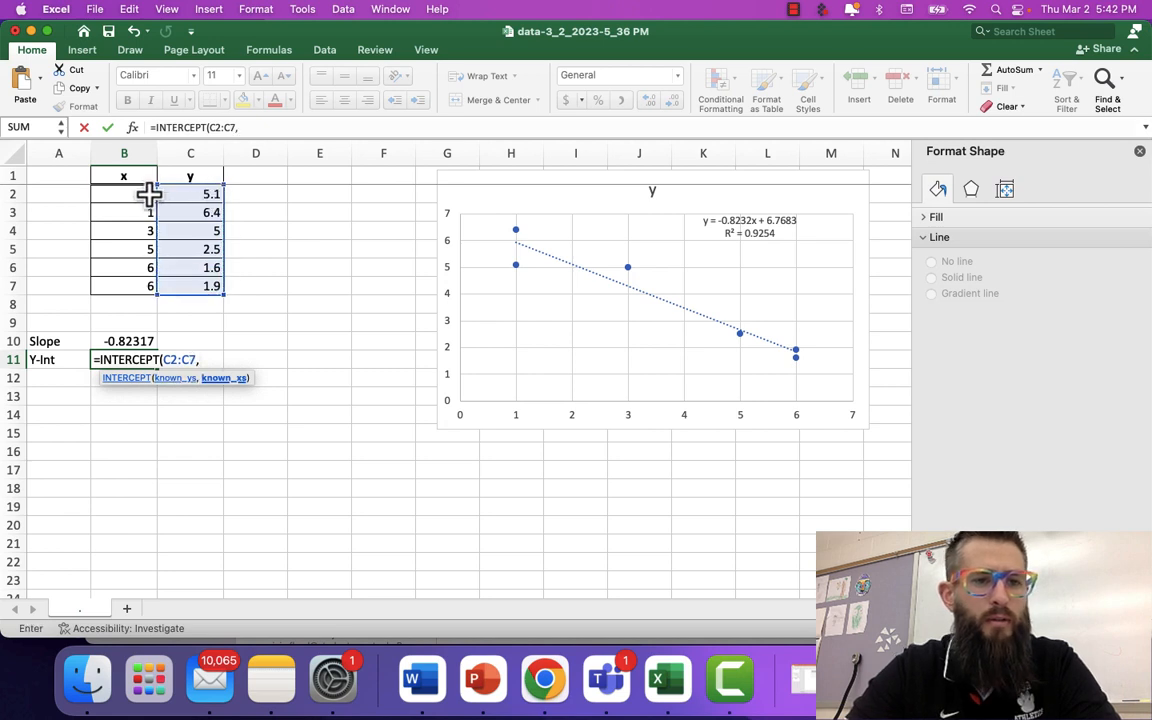
left_click(148, 194)
key("shift+Down")
key("shift+Down")
key("shift+Down")
key("shift+Down")
key("shift+Down")
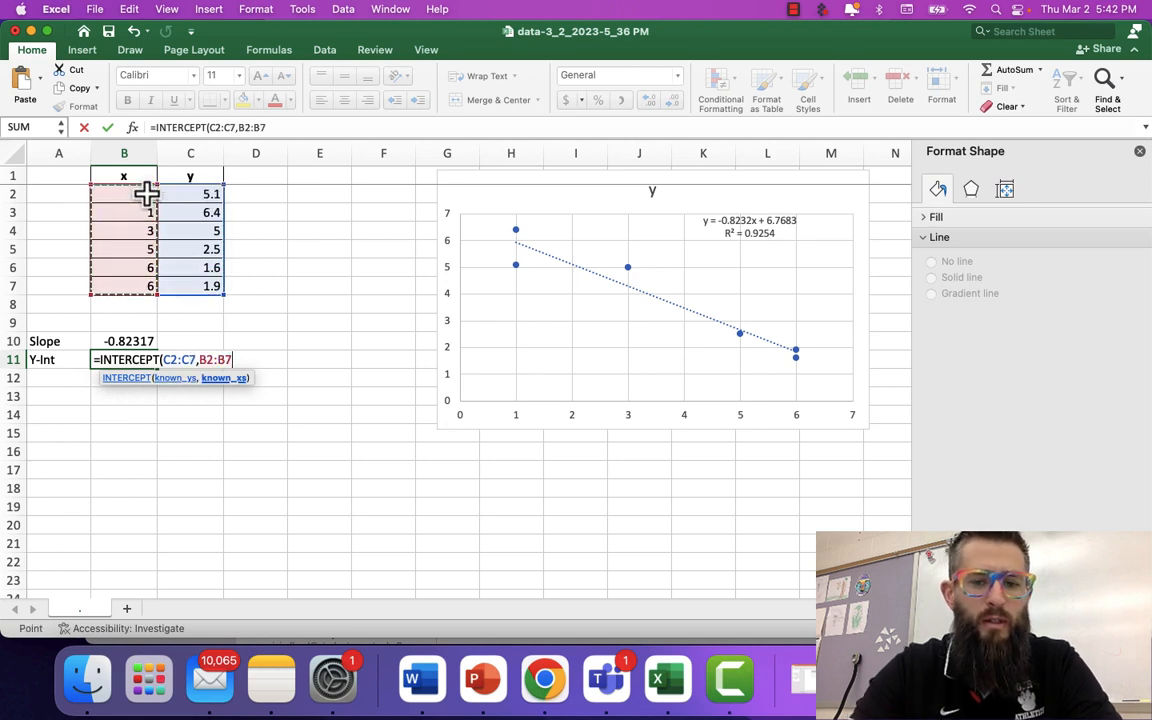
type(")")
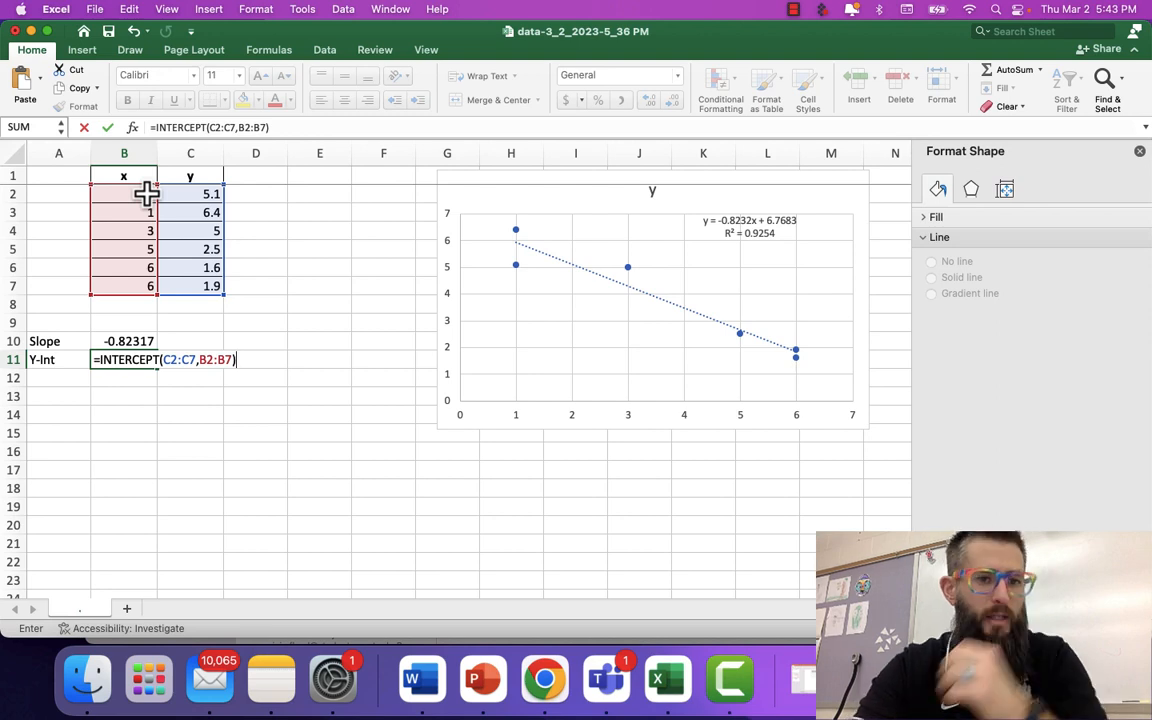
key("Return")
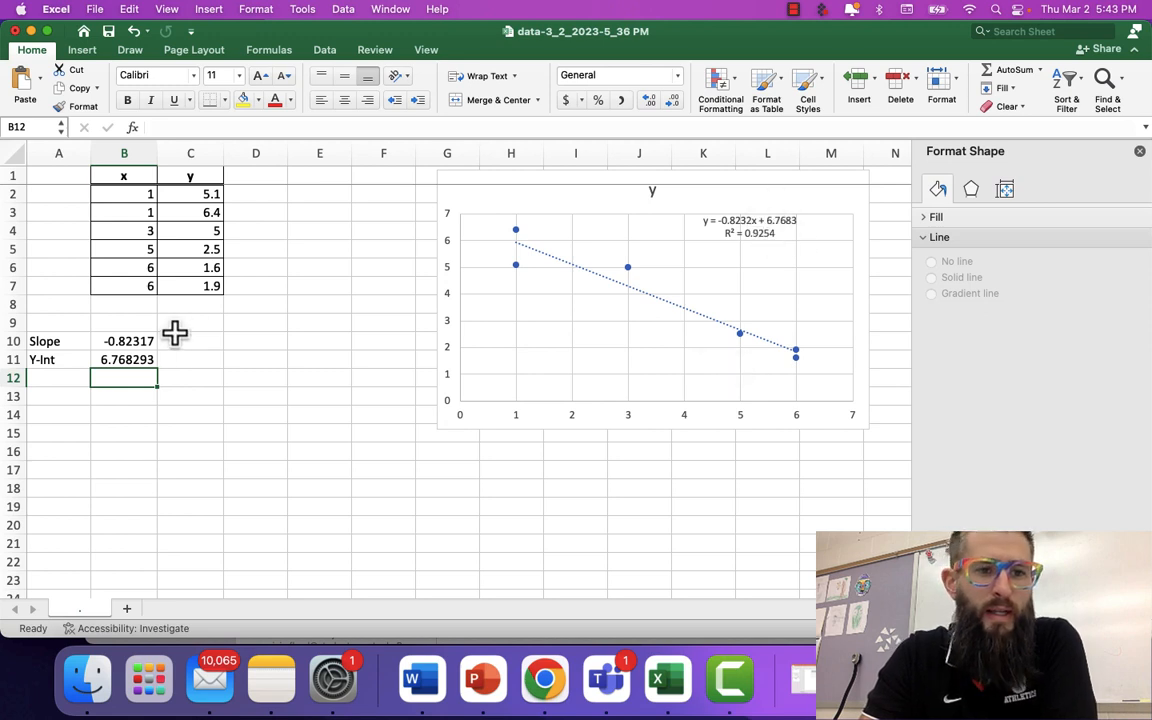
Reduce the slope value in cell B10 to two decimal places
left_click(138, 341)
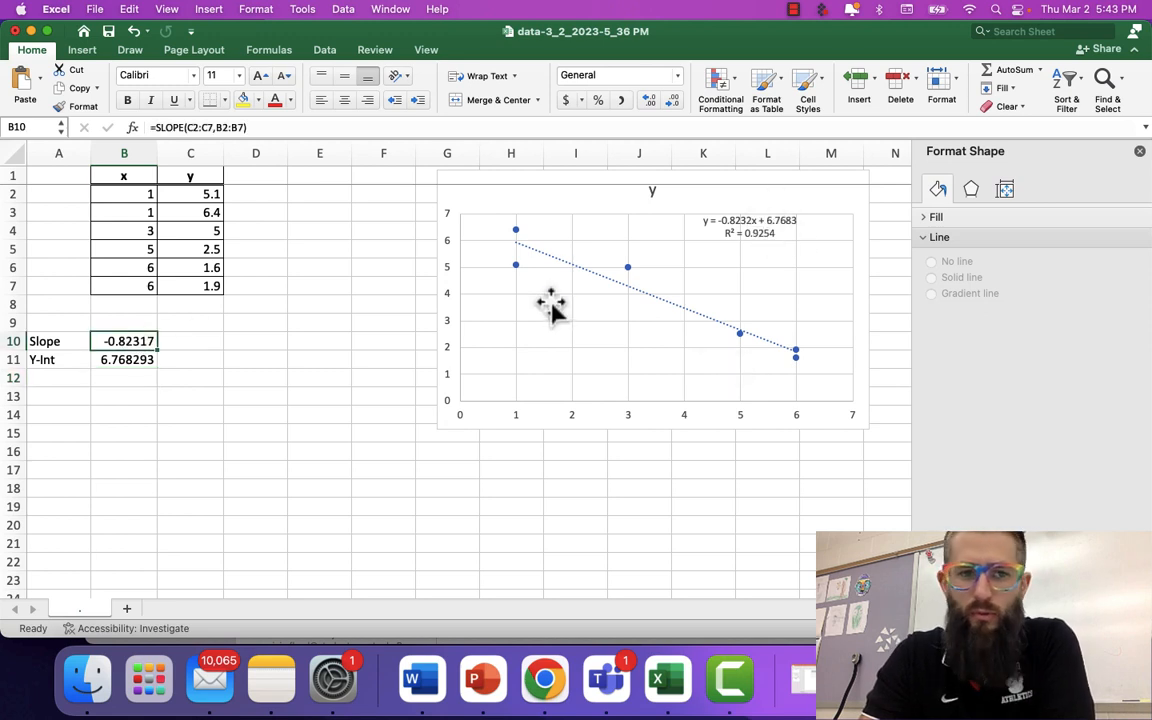
left_click(671, 108)
left_click(671, 108)
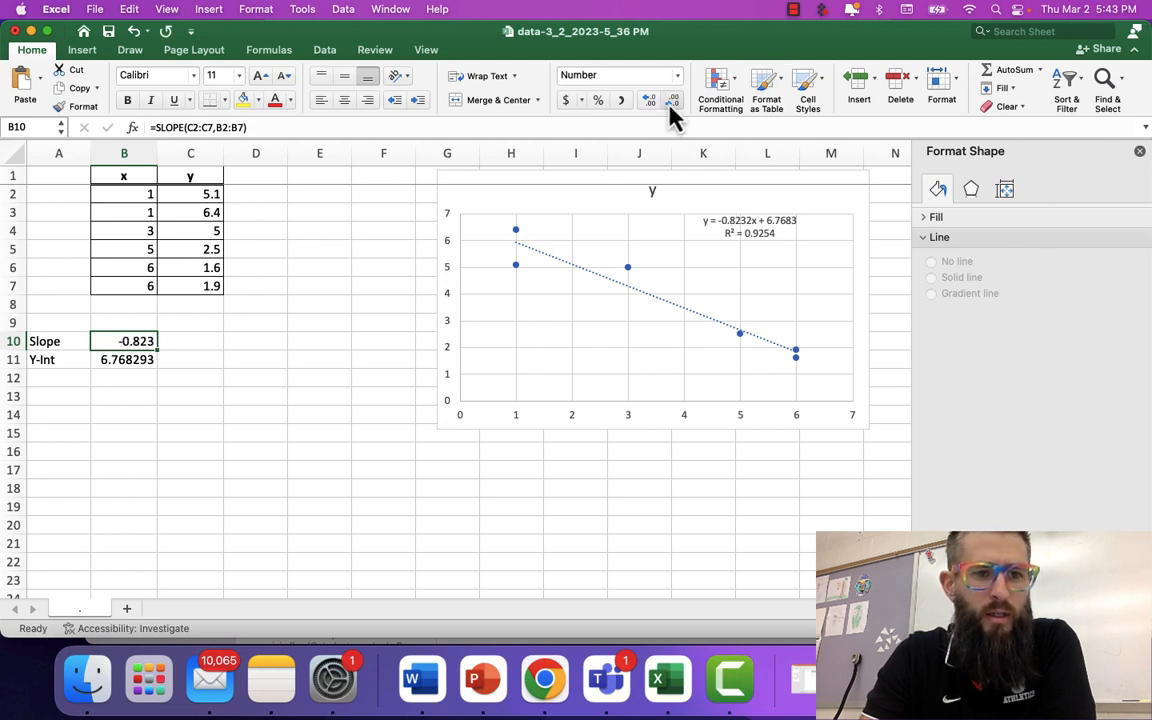
left_click(670, 108)
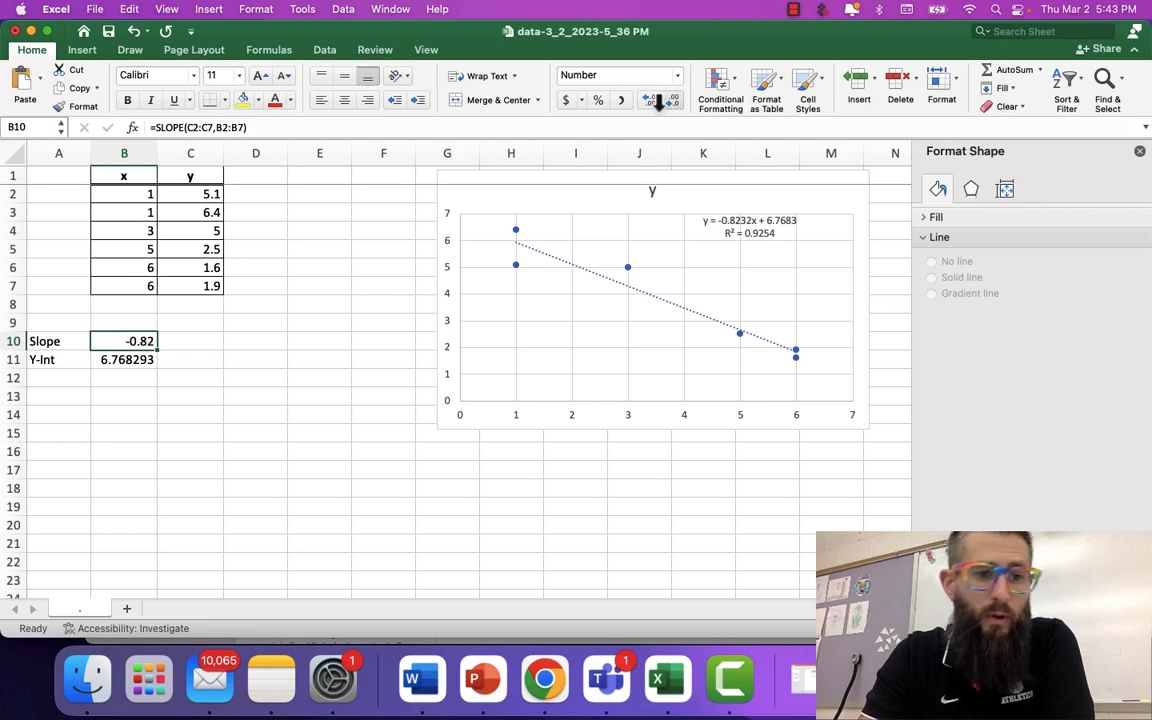
Reduce the y-intercept value in cell B11 to two decimal places
left_click(146, 361)
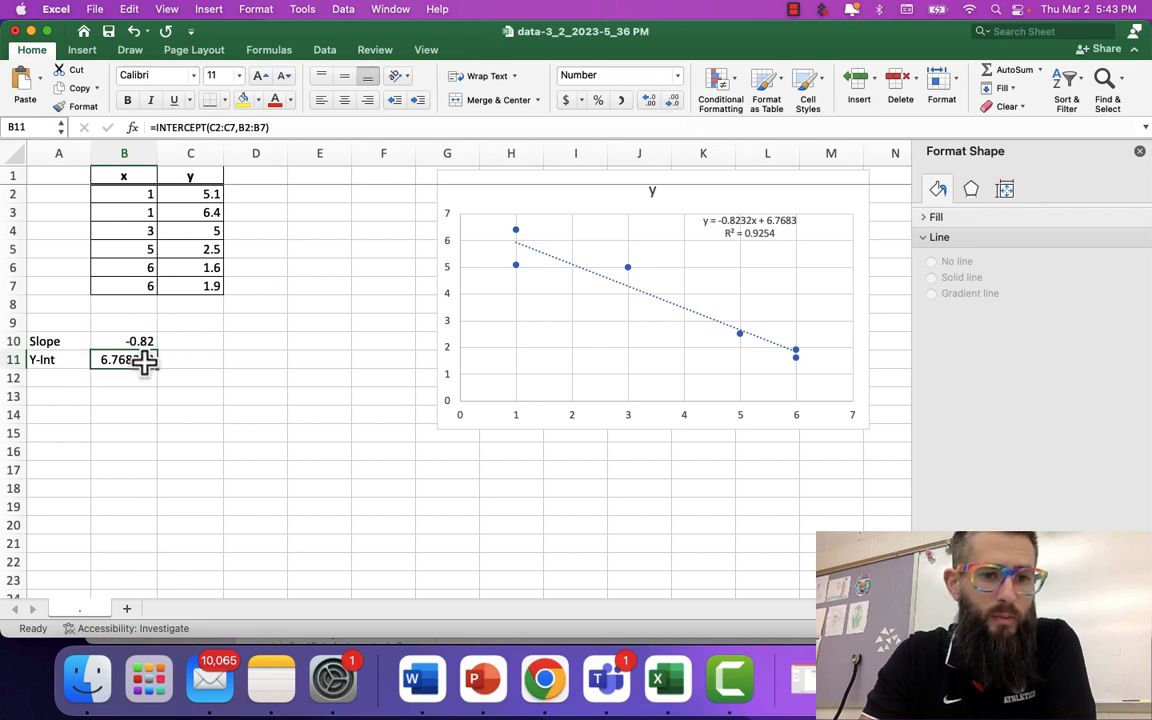
left_click(670, 108)
left_click(670, 108)
left_click(670, 108)
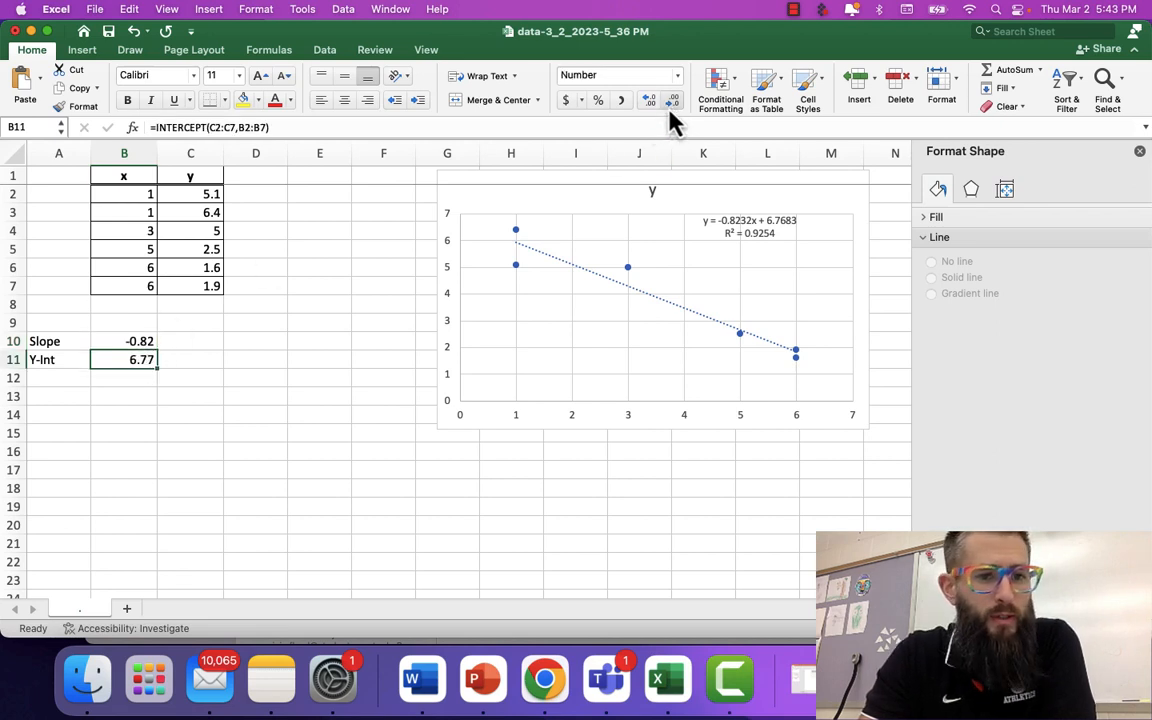